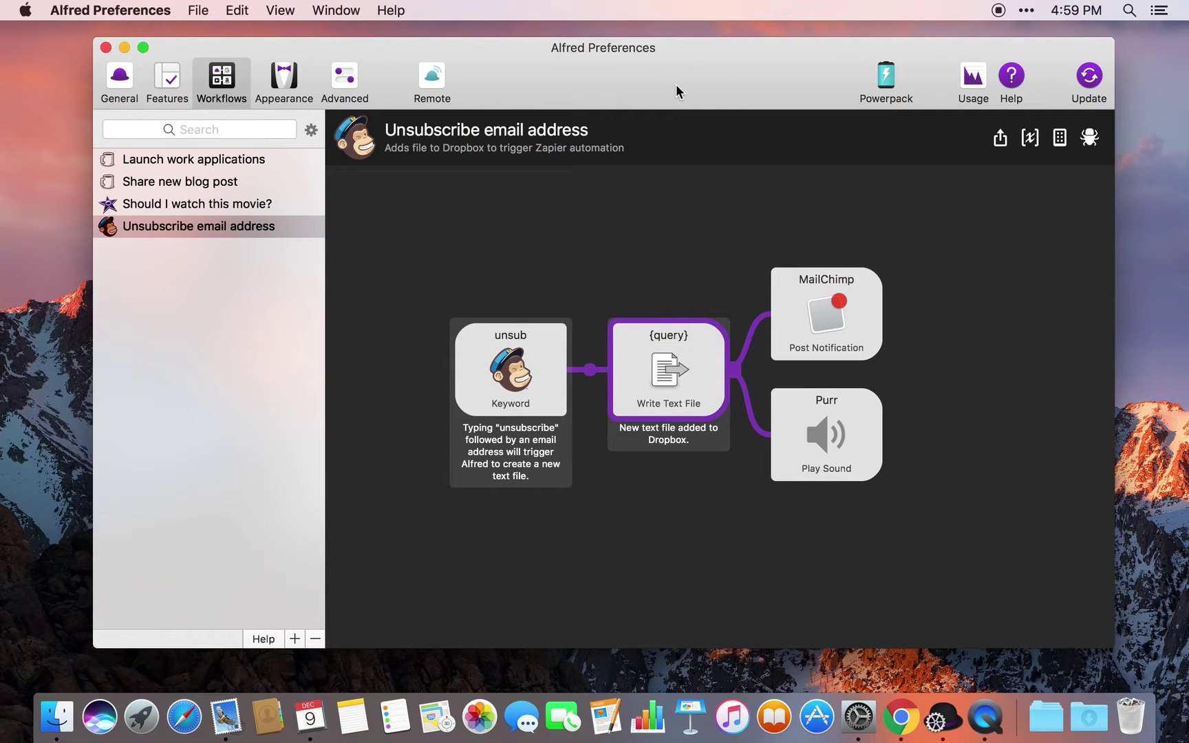
Call up the Alfred launcher over the Unsubscribe email address workflow
key(alt+space)
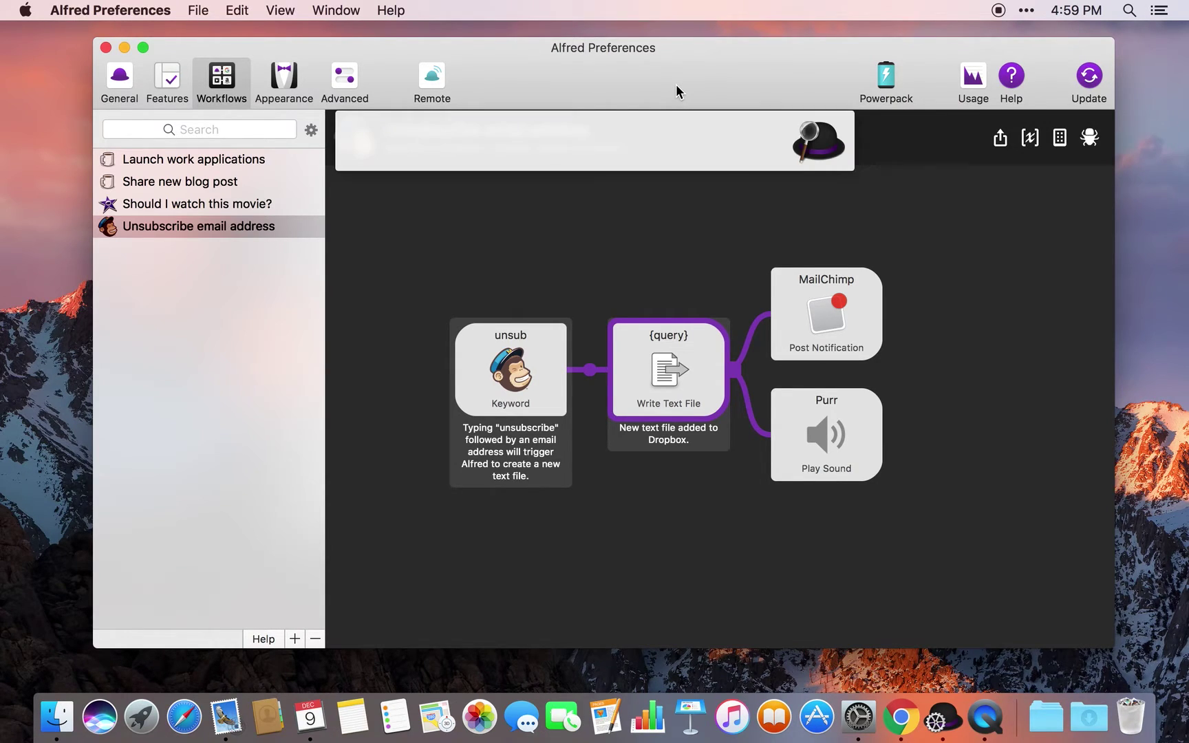
key(Escape)
key(alt+space)
click(642, 200)
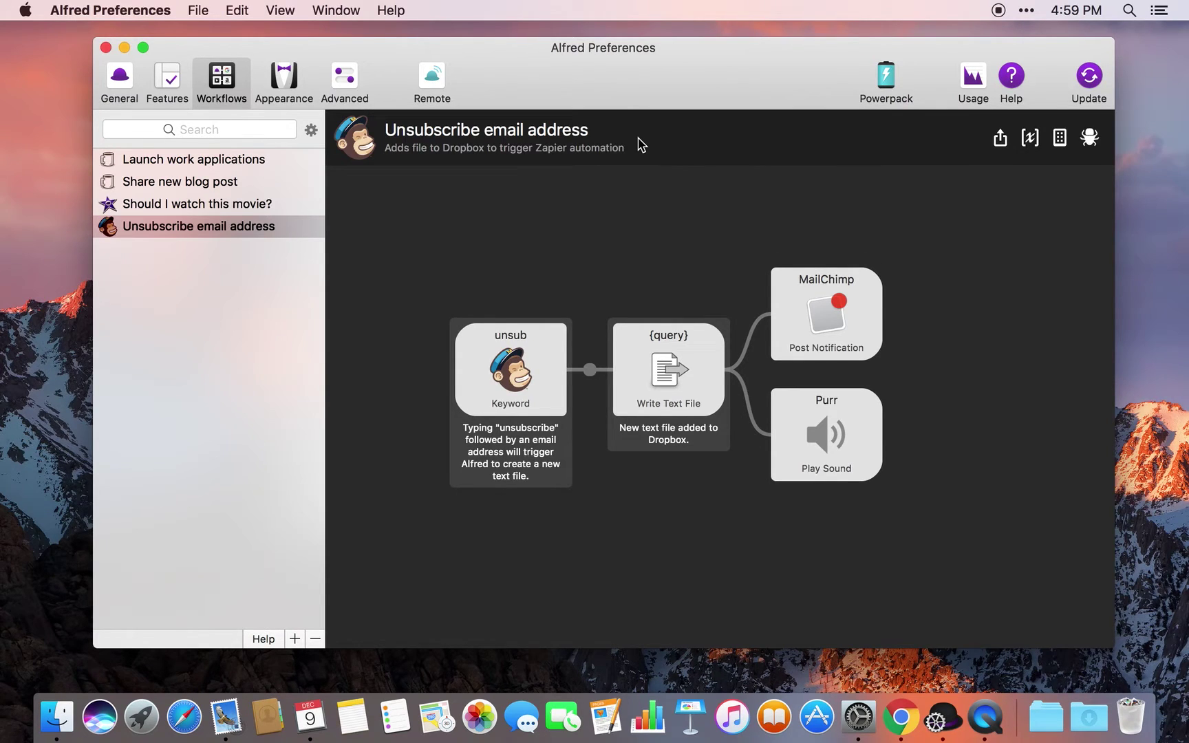
drag(593, 89, 594, 89)
Check the unsub keyword titled Unsubscribe, save it, then open the Write Text File settings
click(561, 365)
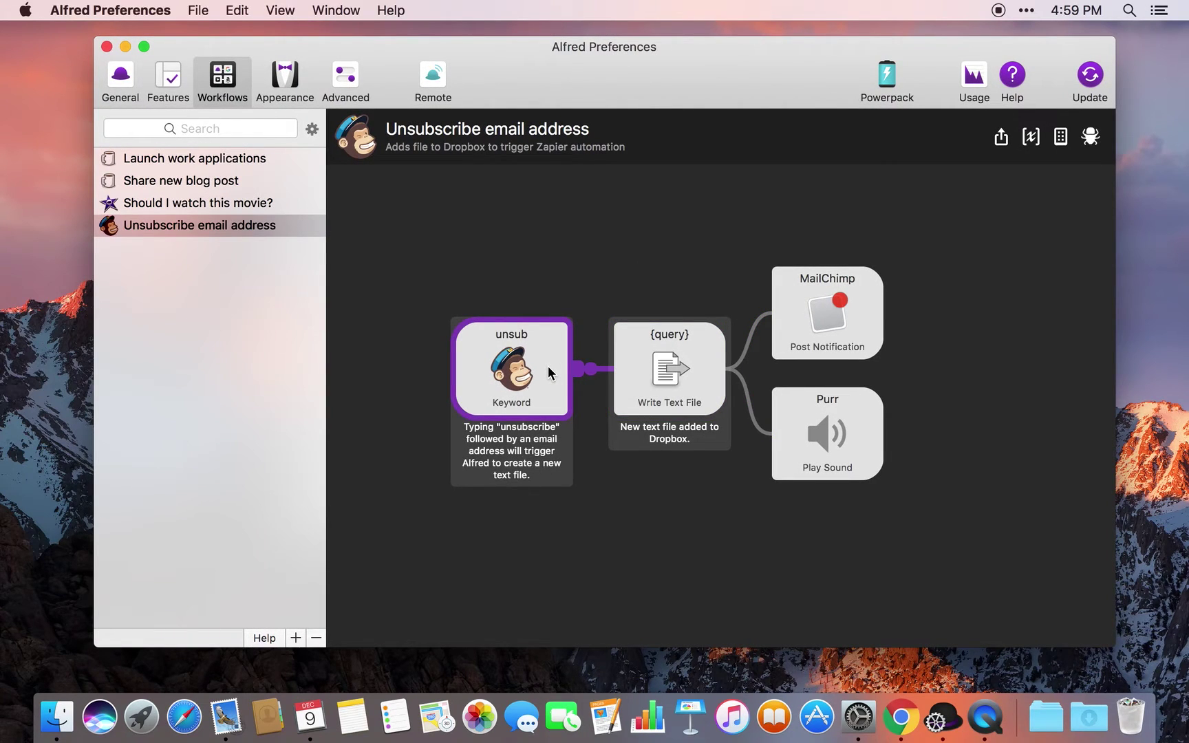
double_click(548, 366)
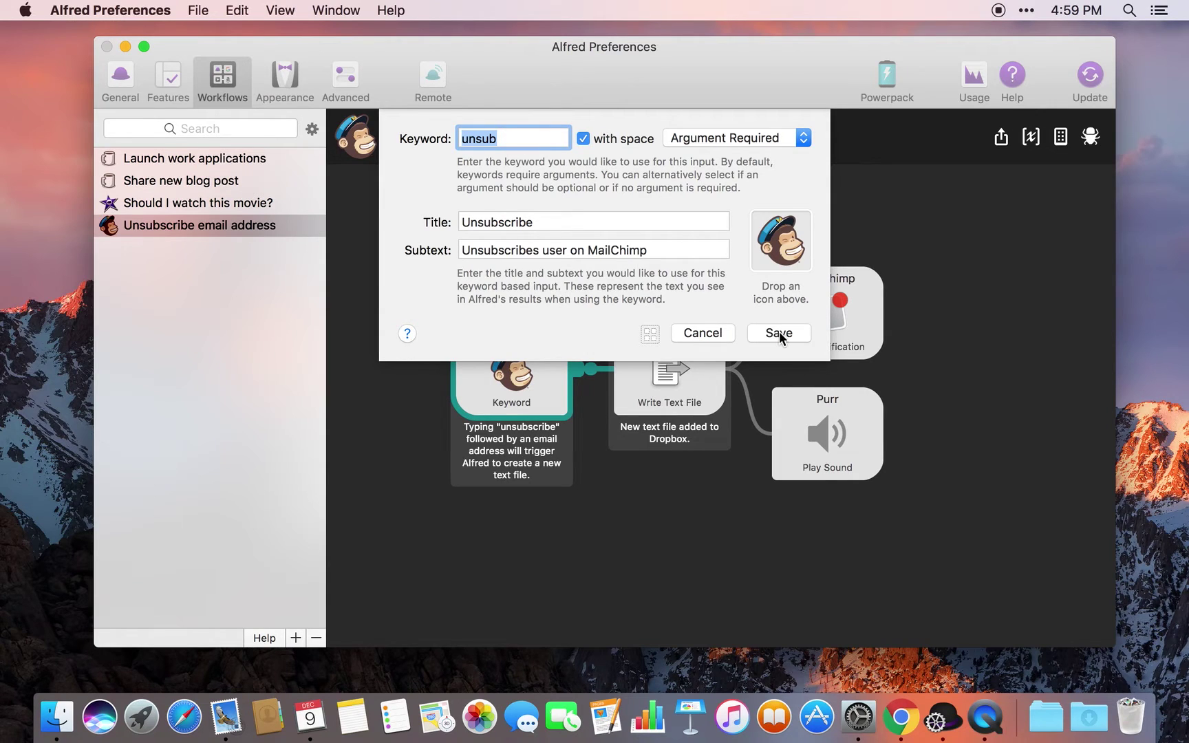
click(758, 333)
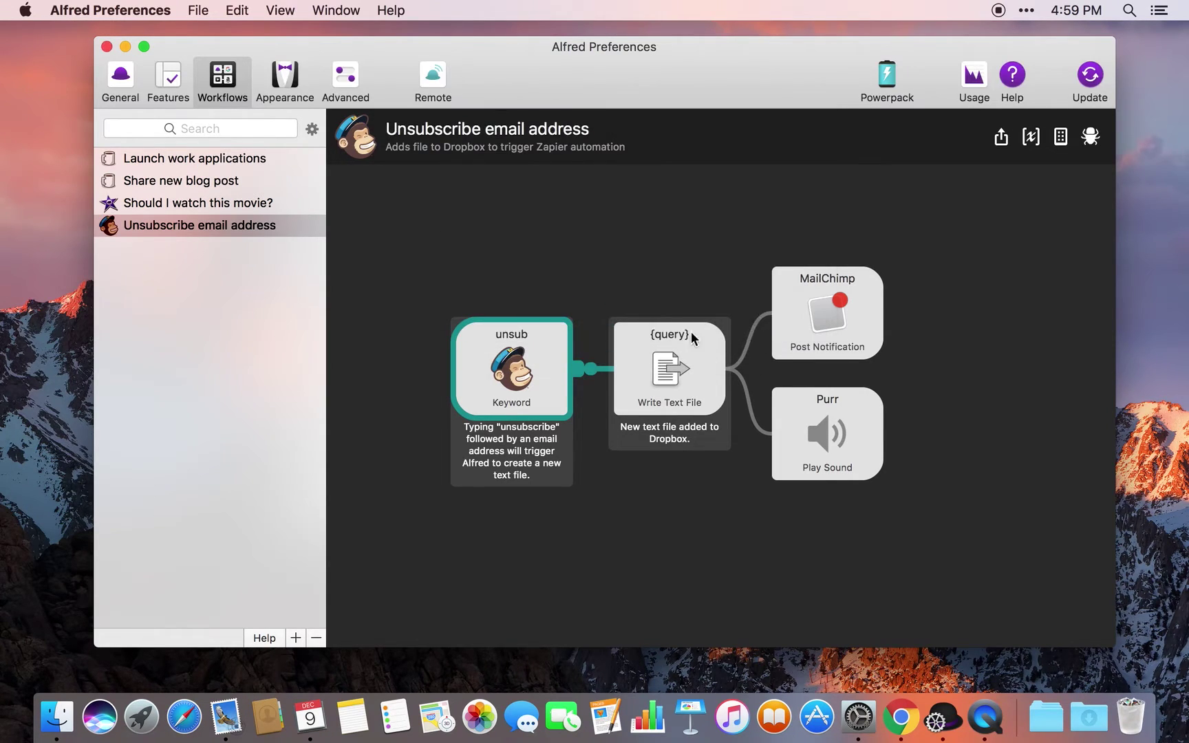
click(645, 353)
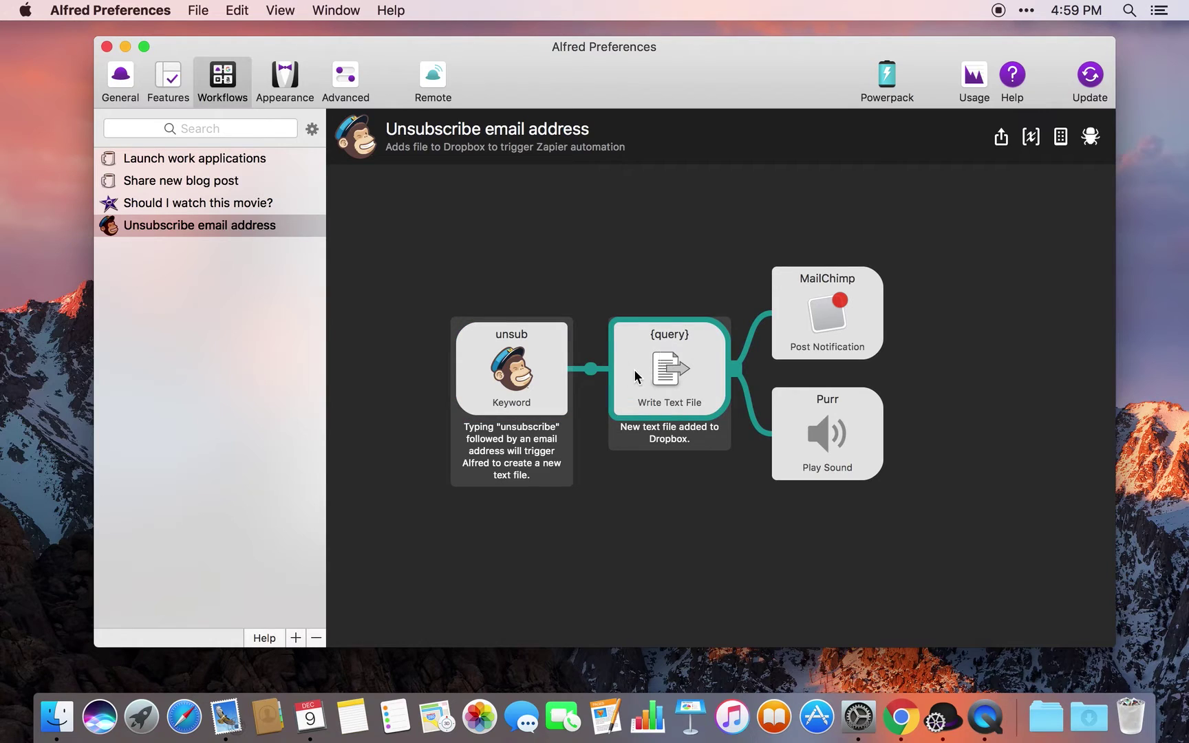
double_click(637, 375)
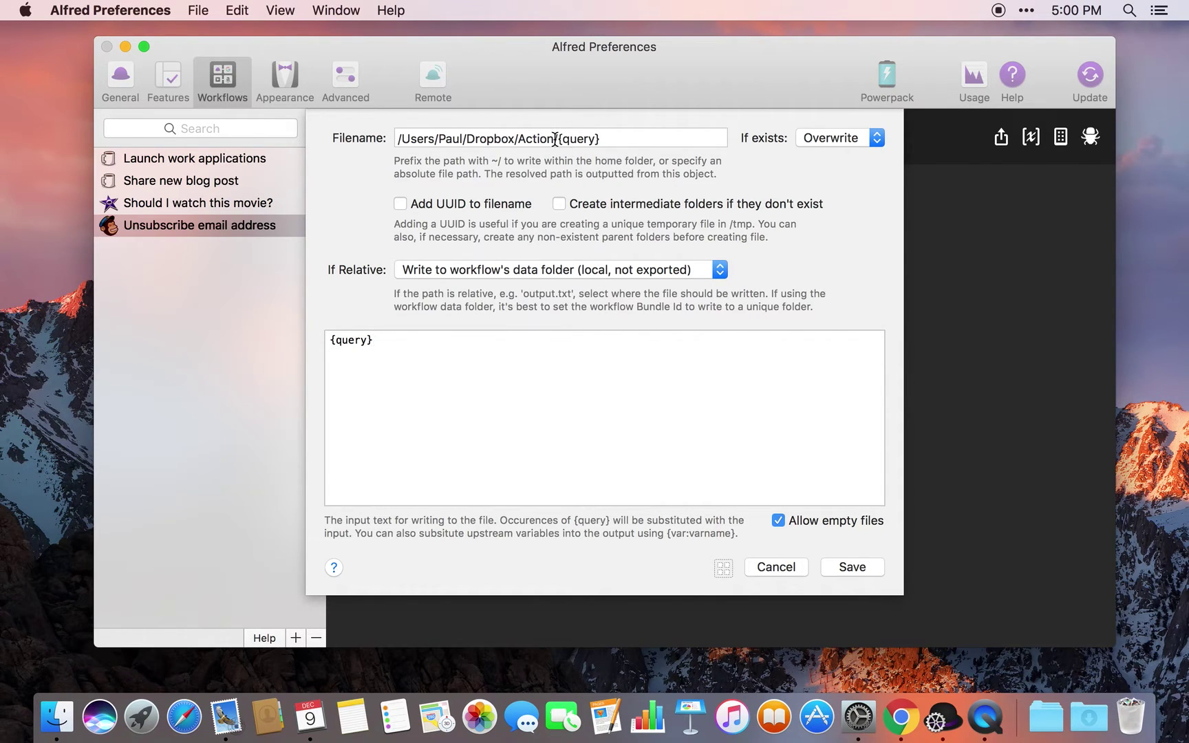
Inspect the Dropbox Action folder path and {query} file name, then cancel without changes
drag(556, 139, 395, 135)
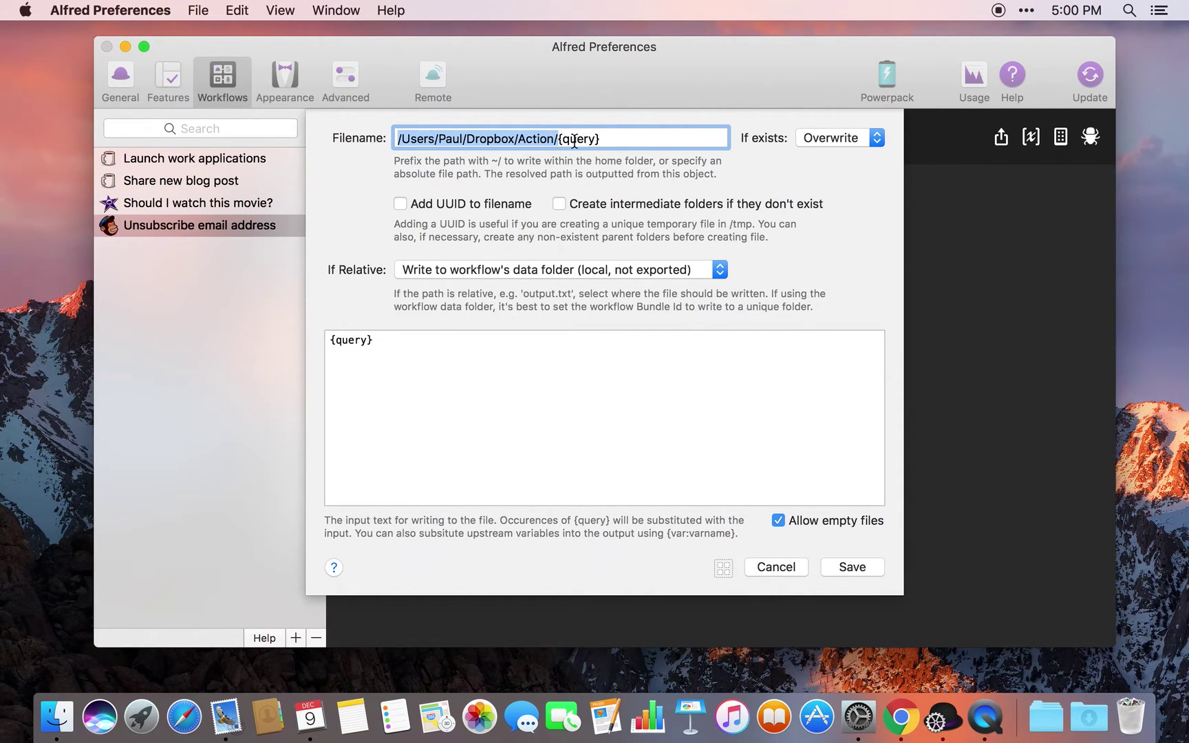
drag(559, 139, 618, 141)
click(617, 141)
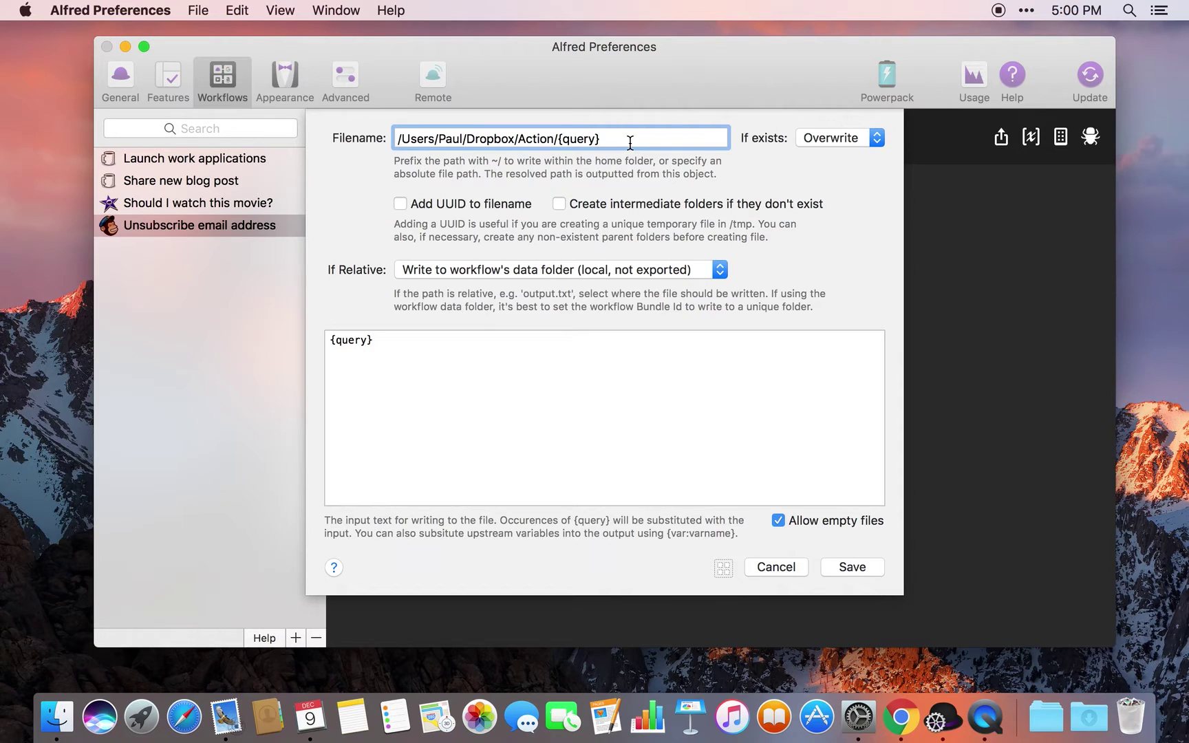
click(783, 567)
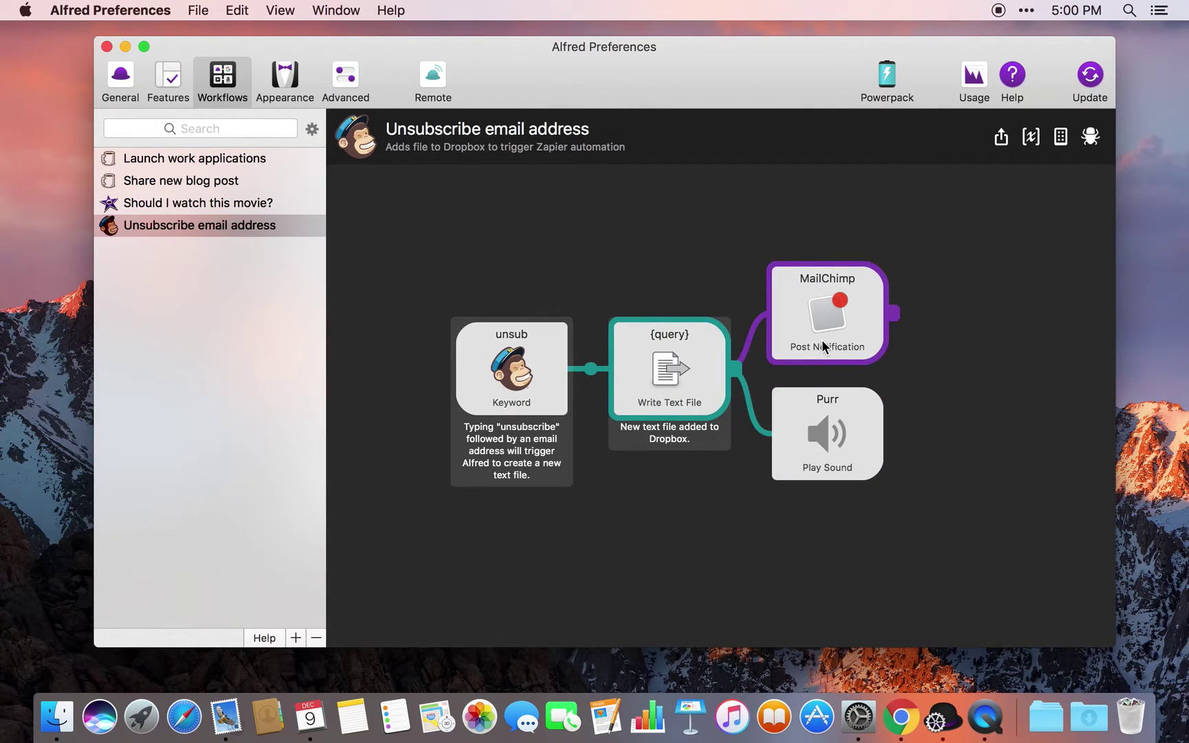
Select the MailChimp notification and Purr Play Sound output steps in the workflow
click(844, 322)
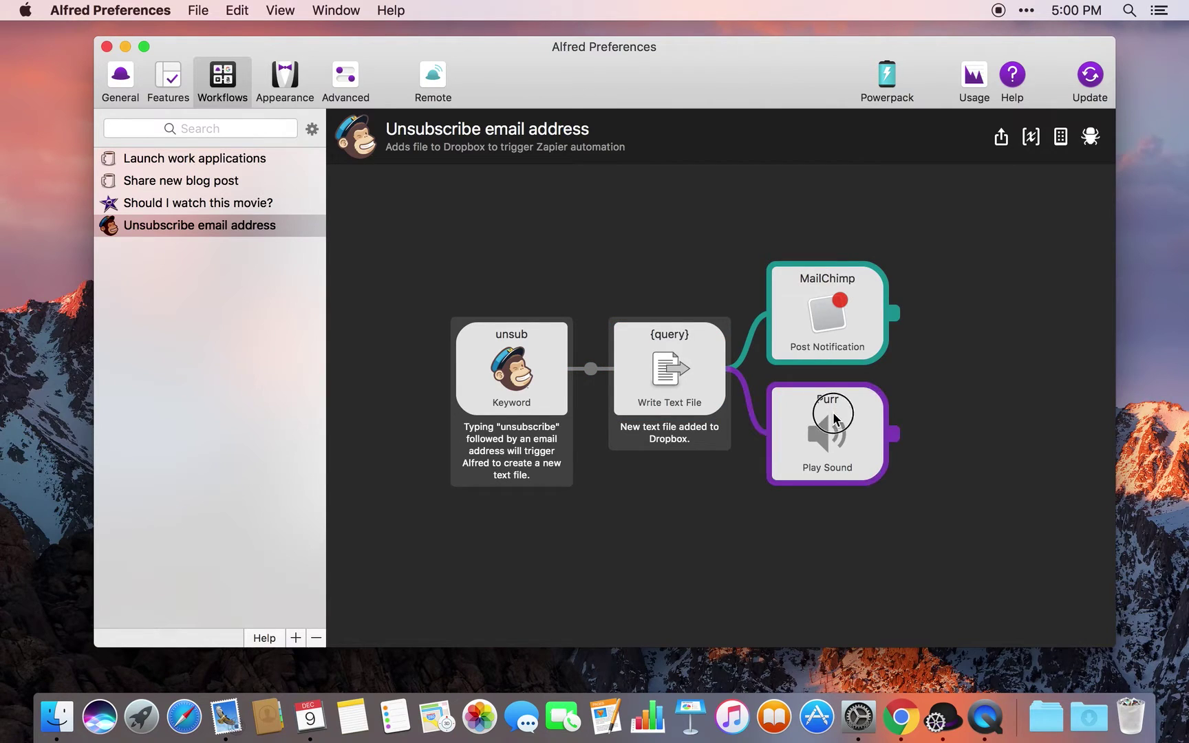
click(807, 318)
click(679, 386)
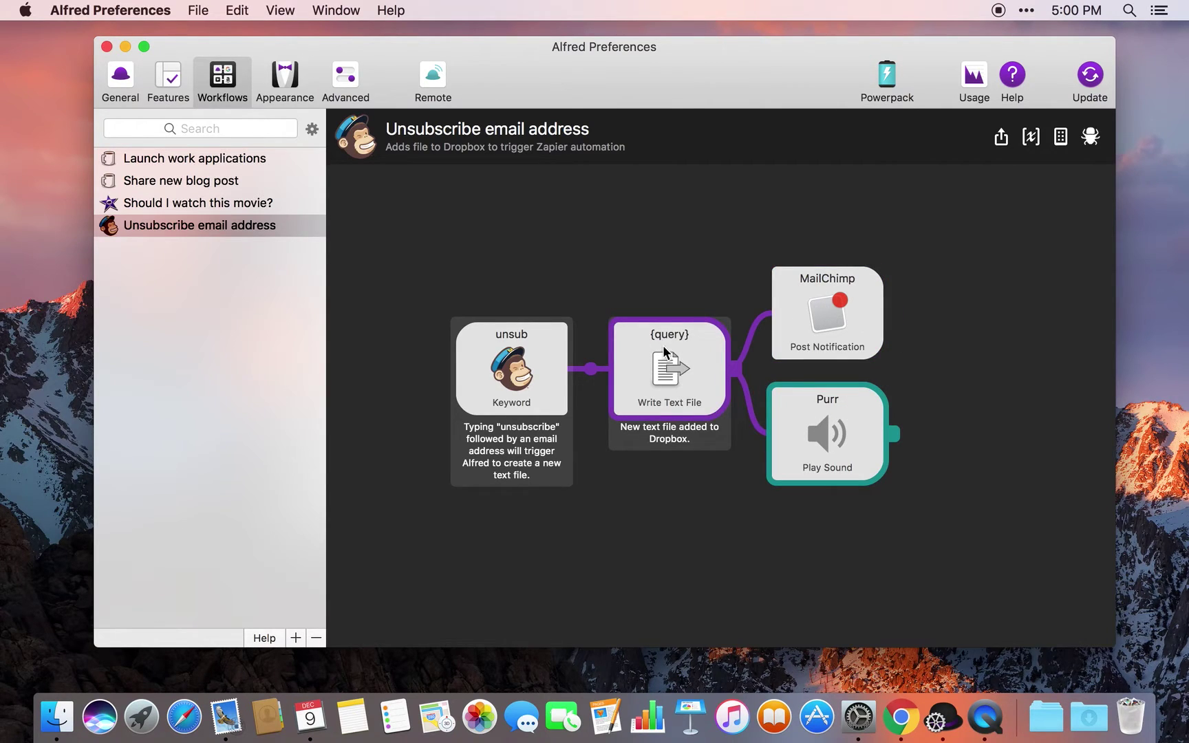
click(682, 319)
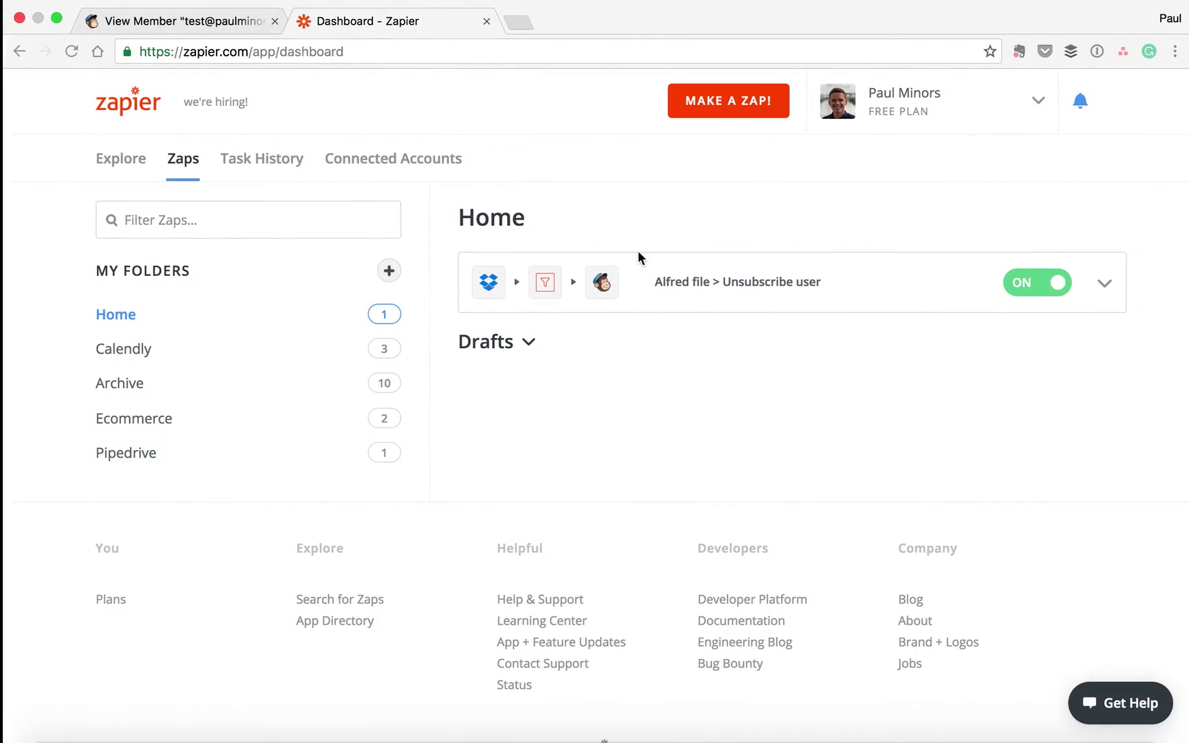
Edit the Alfred file > Unsubscribe user zap and expand its New File in Directory trigger
click(1104, 287)
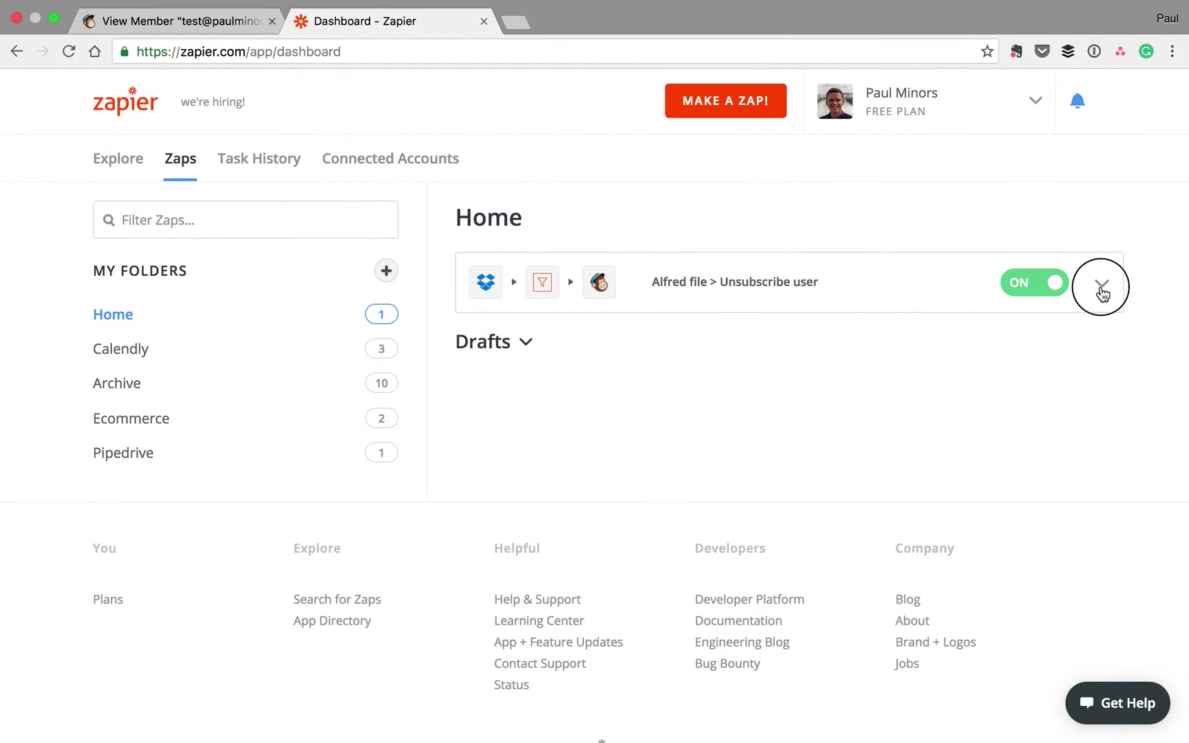
click(1028, 350)
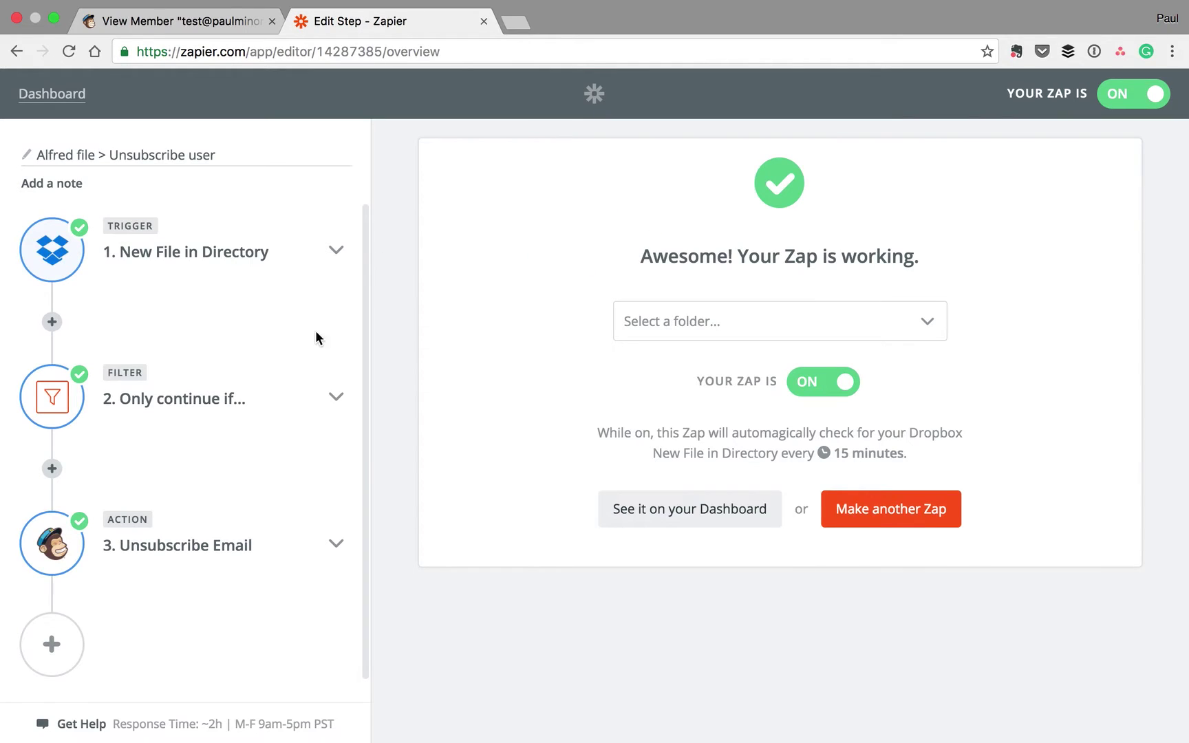
click(338, 254)
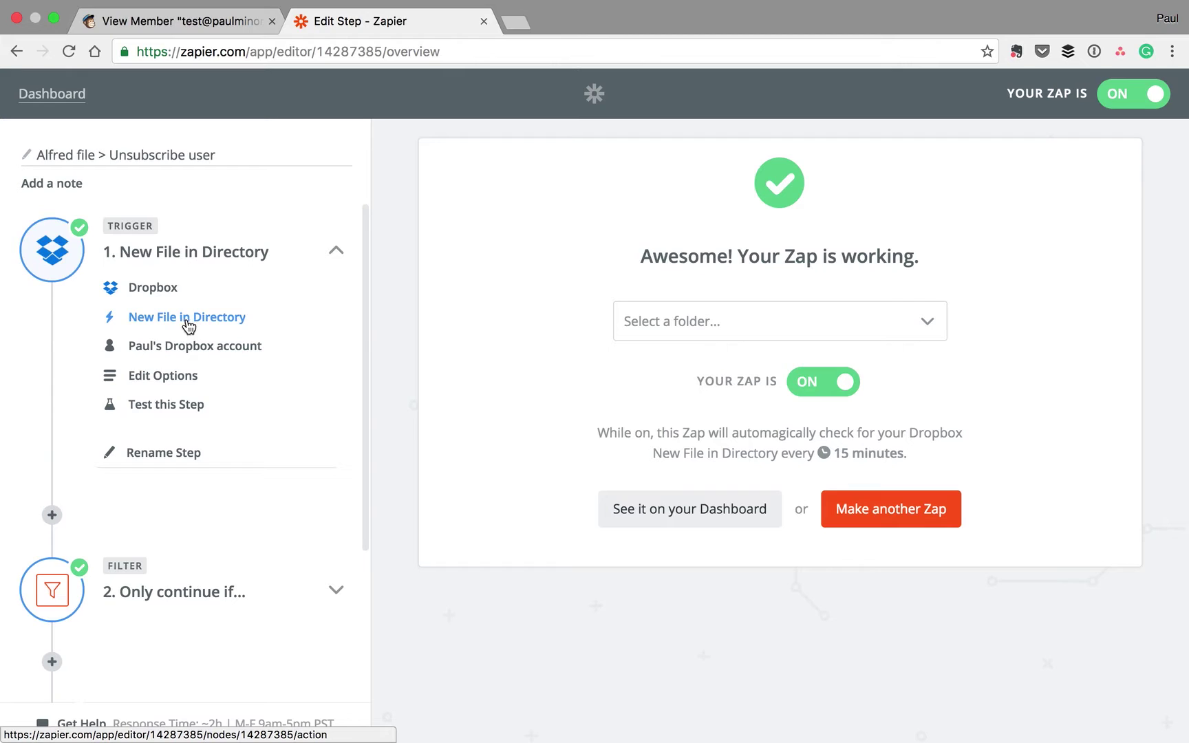
scroll(264, 367, down, 2)
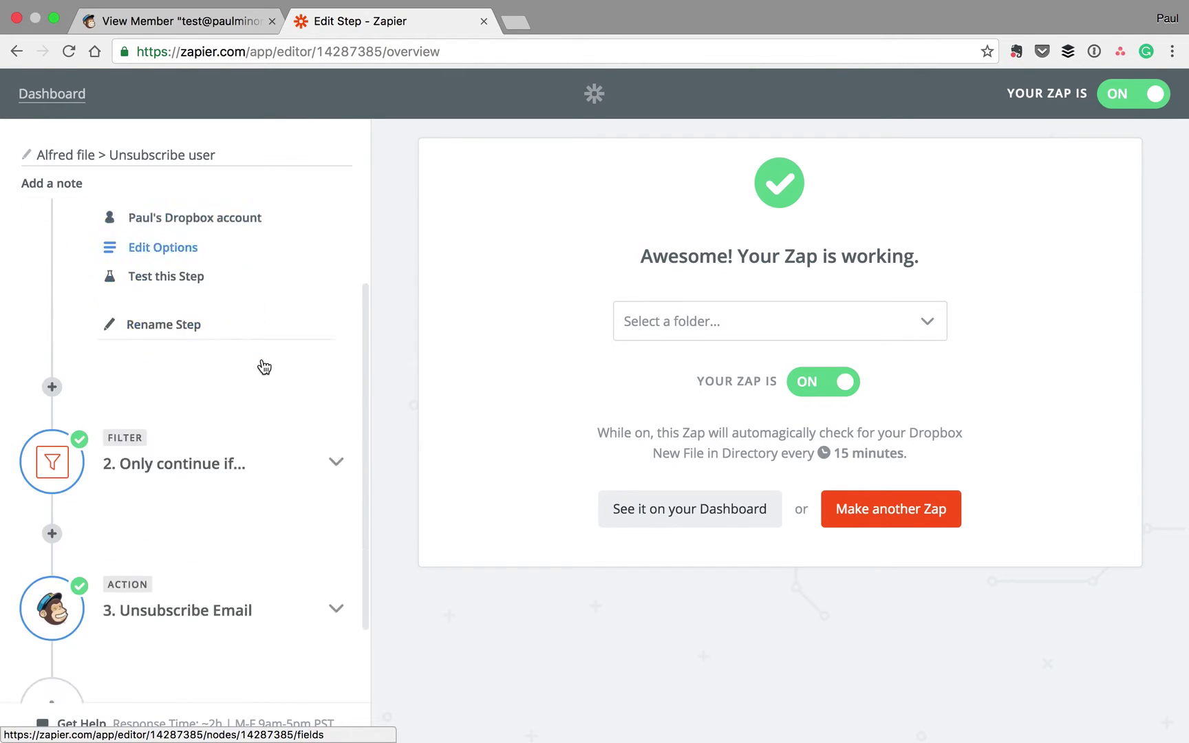
Expand the Only continue if... filter and the Unsubscribe Email step with its template
click(337, 383)
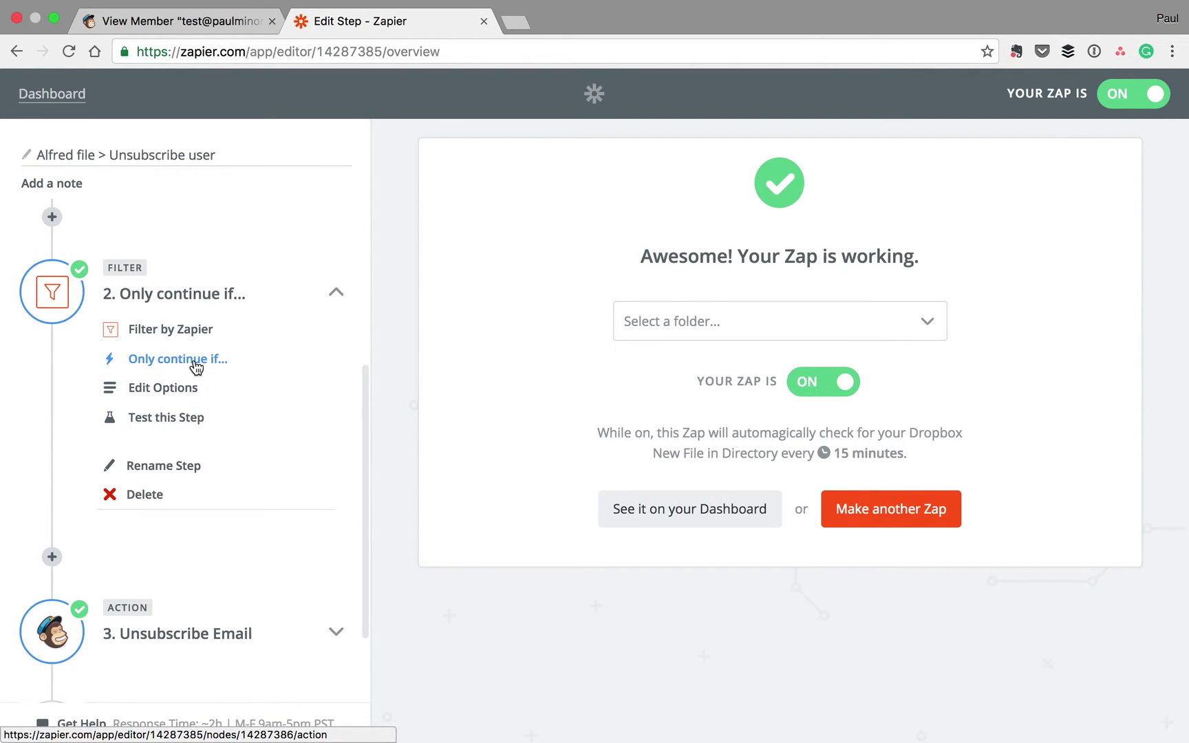
scroll(196, 367, down, 3)
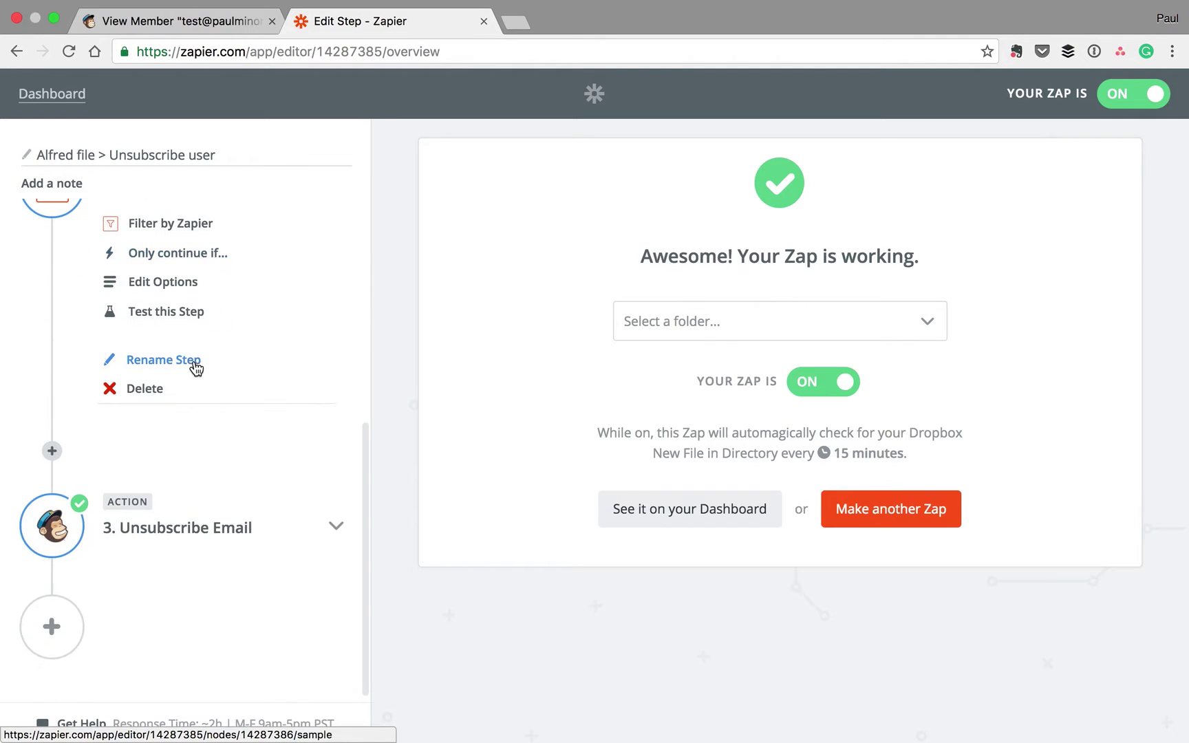
click(336, 526)
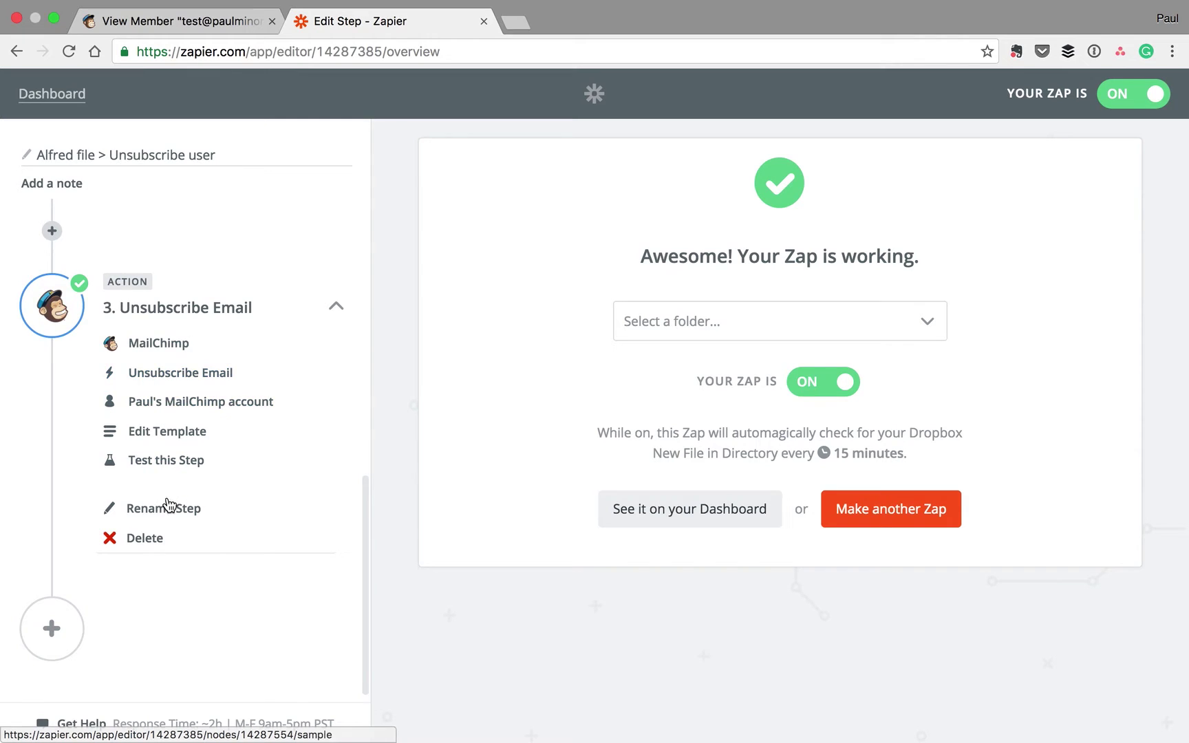
click(163, 439)
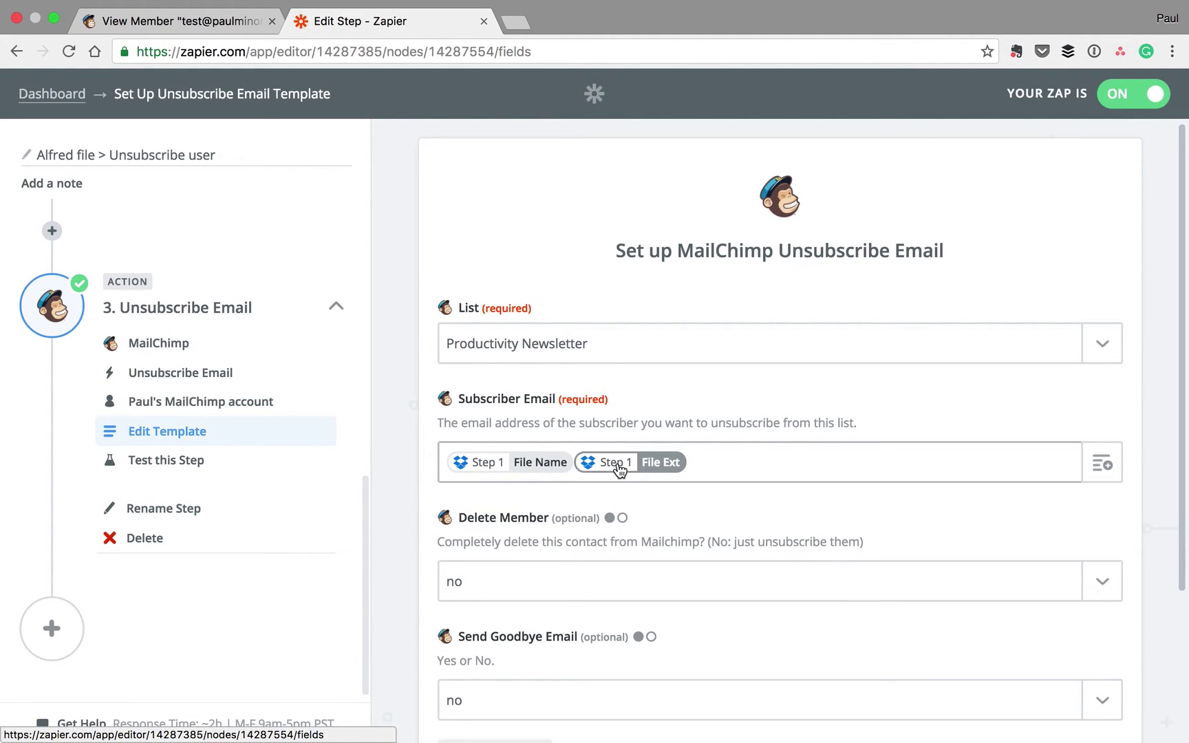
Scroll through the Unsubscribe Email template's List and Subscriber Email fields
scroll(593, 413, down, 2)
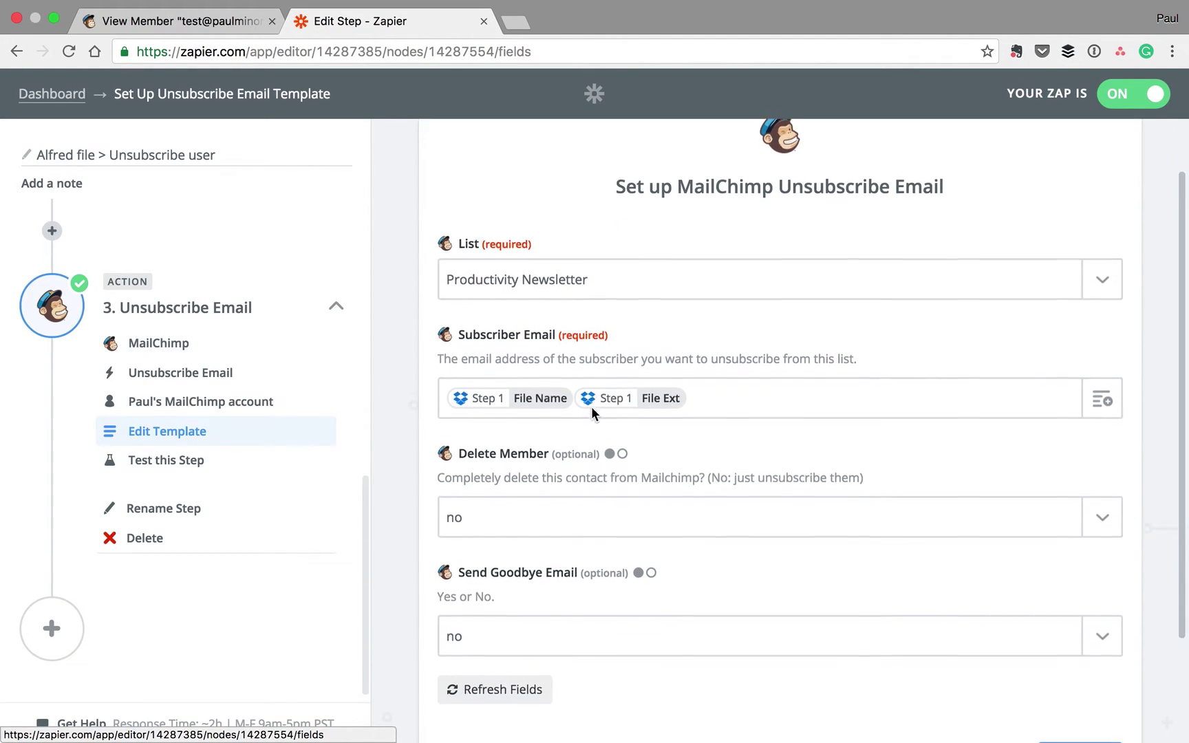
scroll(594, 413, down, 2)
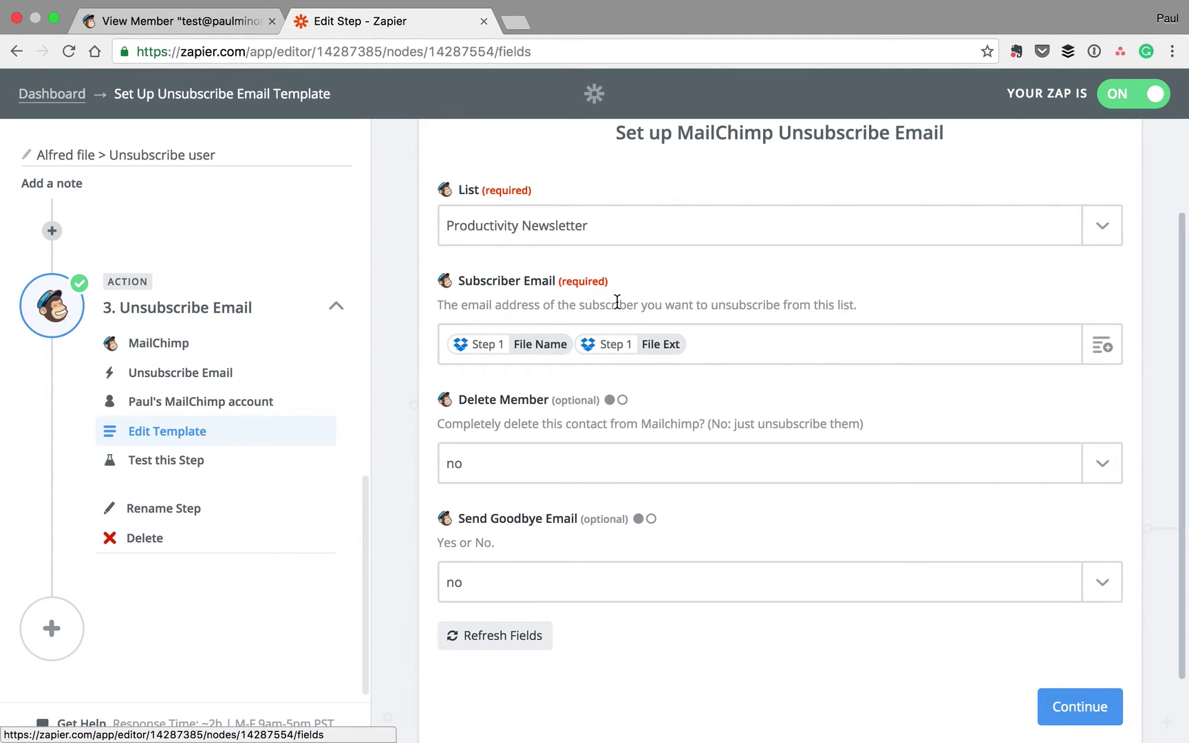
In Hazel, inspect the Delete unsubscribe files rule's @ name condition and cancel unchanged
key(super+Tab)
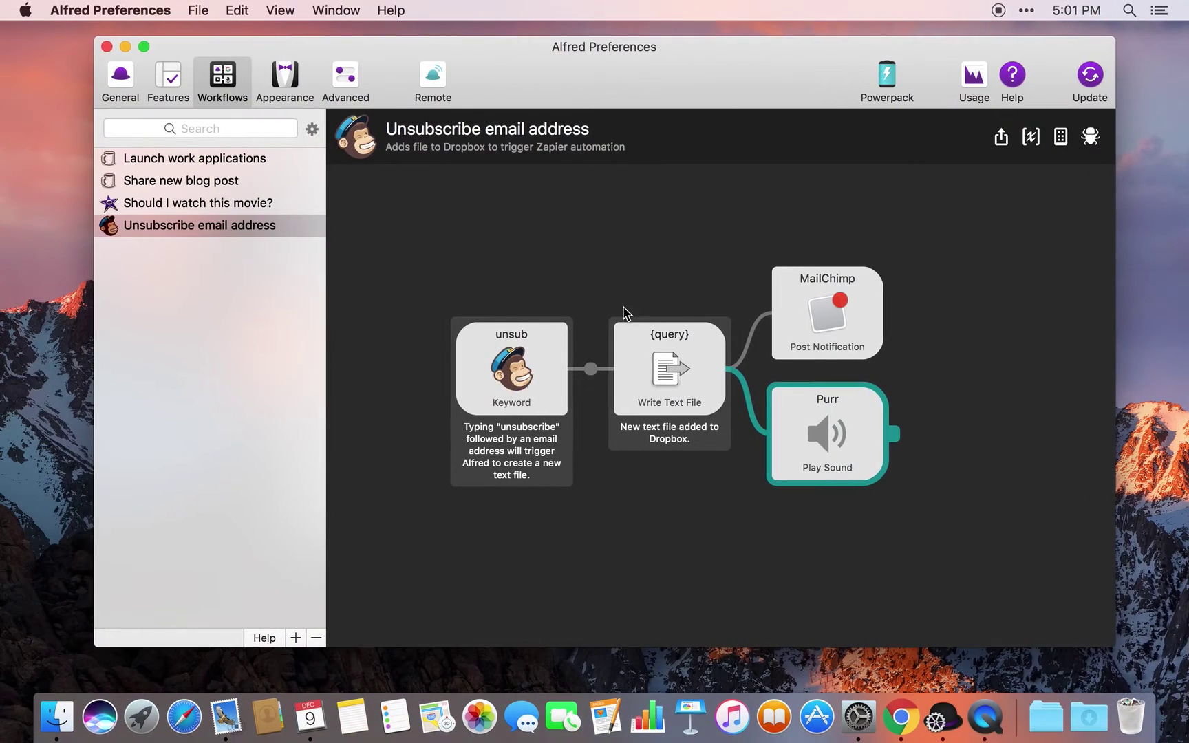
key(super+Tab)
key(super+Tab)
key(super+Tab)
key(super+Tab)
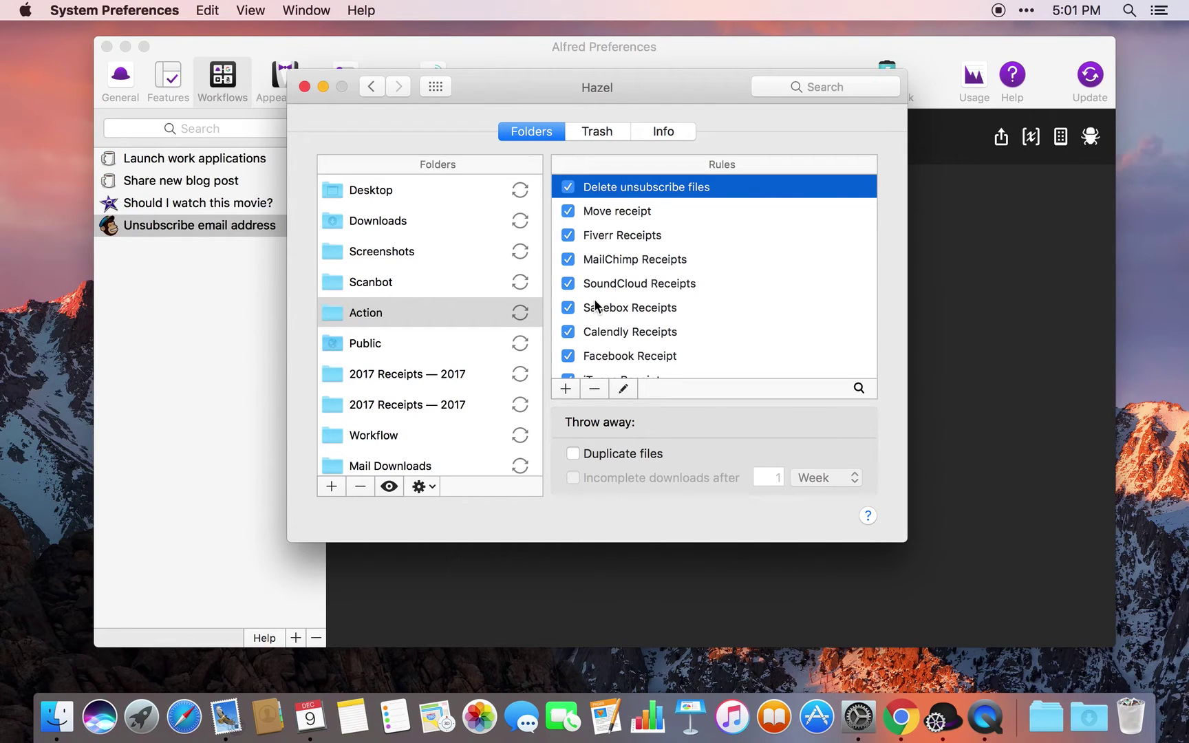
double_click(616, 190)
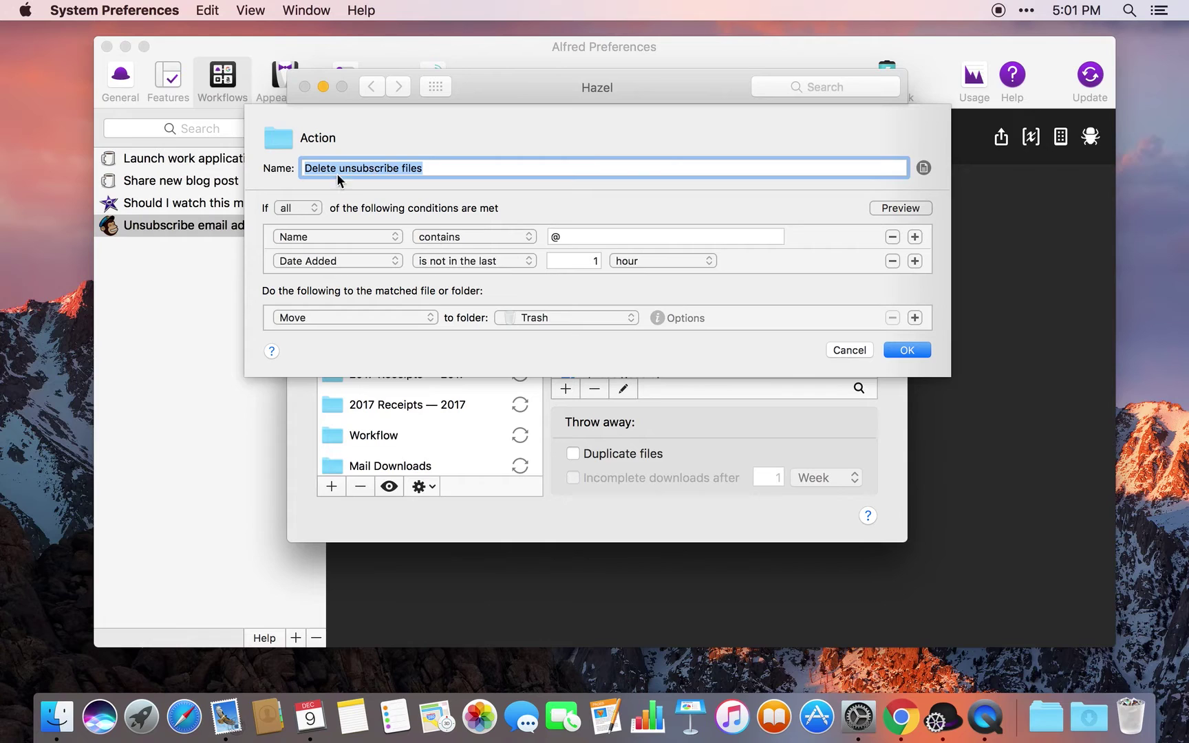
click(575, 238)
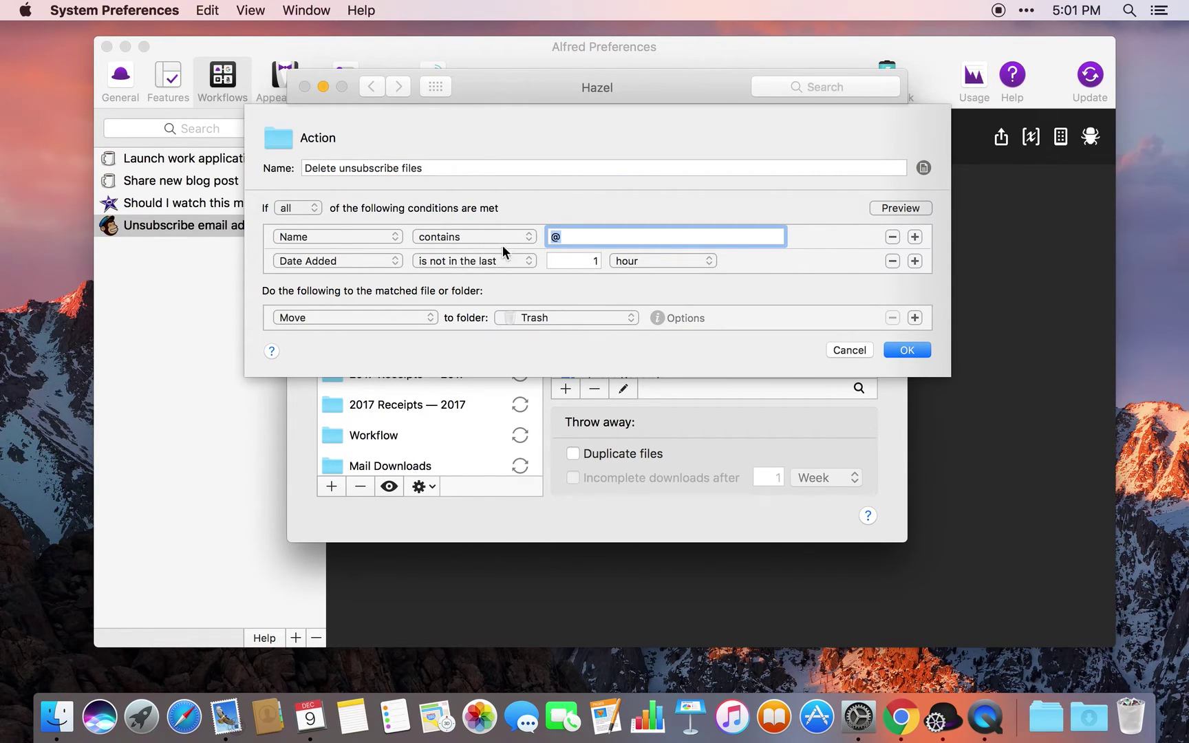
click(866, 351)
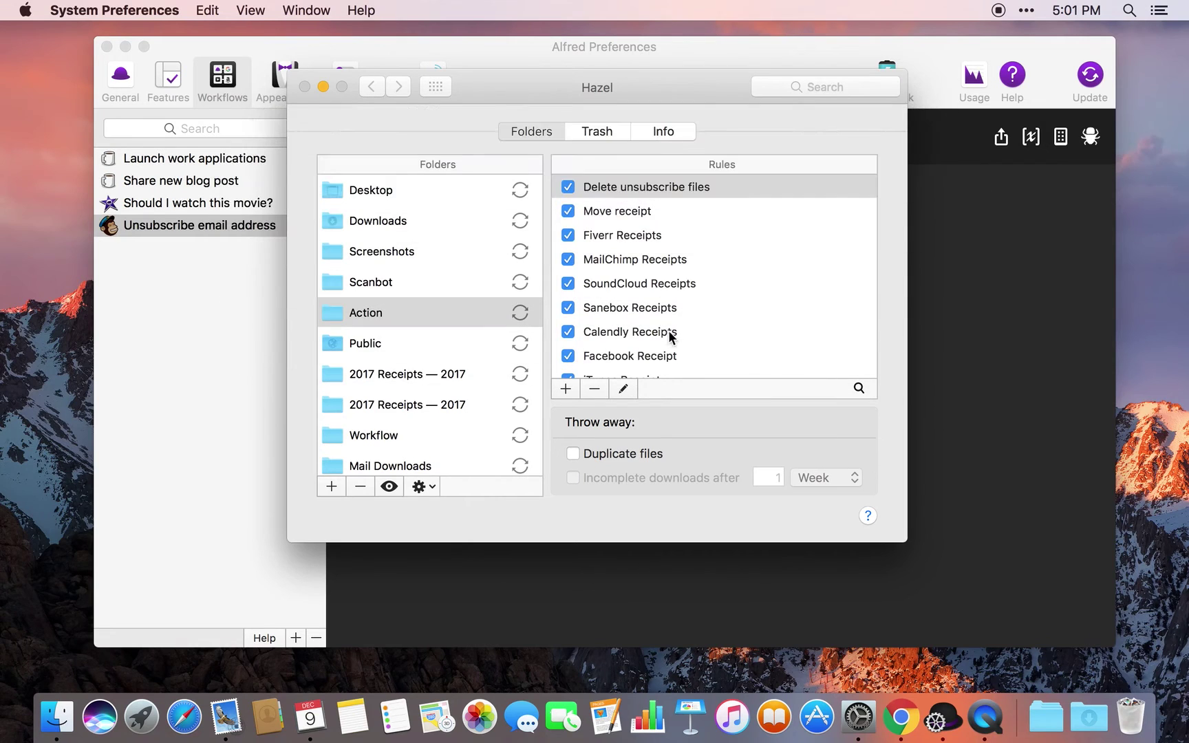
View the test subscriber's MailChimp member page and select the email address heading
click(284, 376)
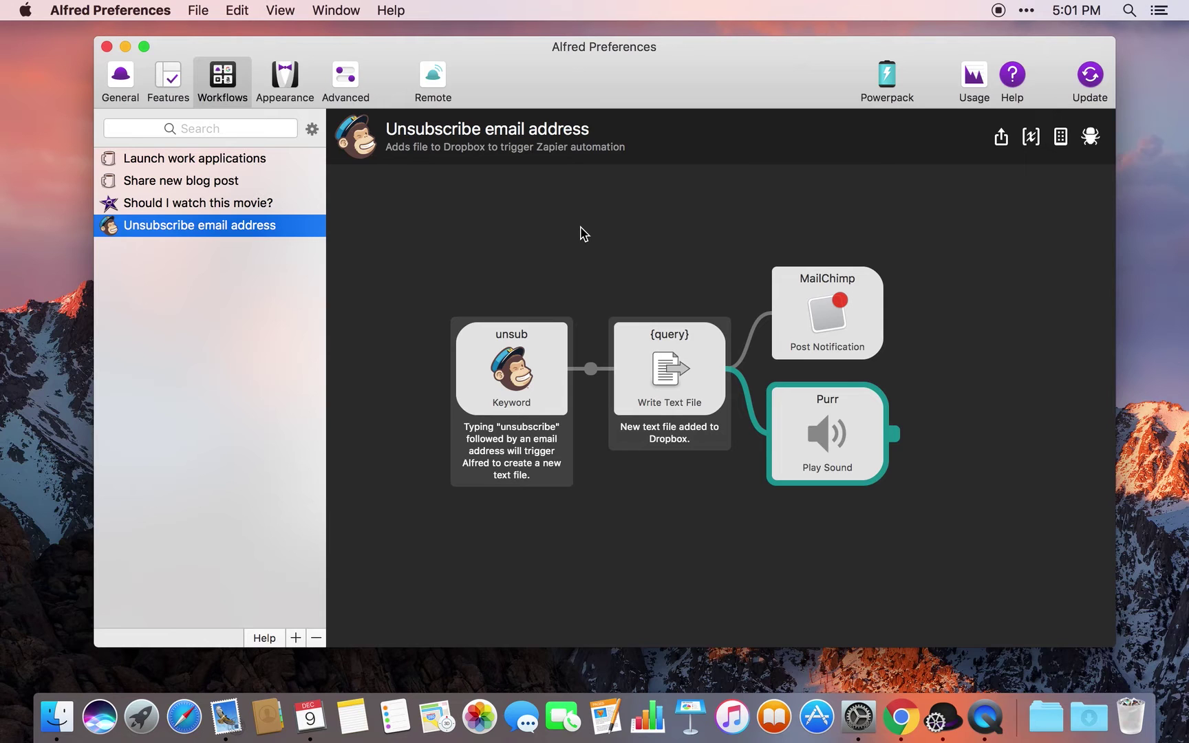
key(ctrl+Right)
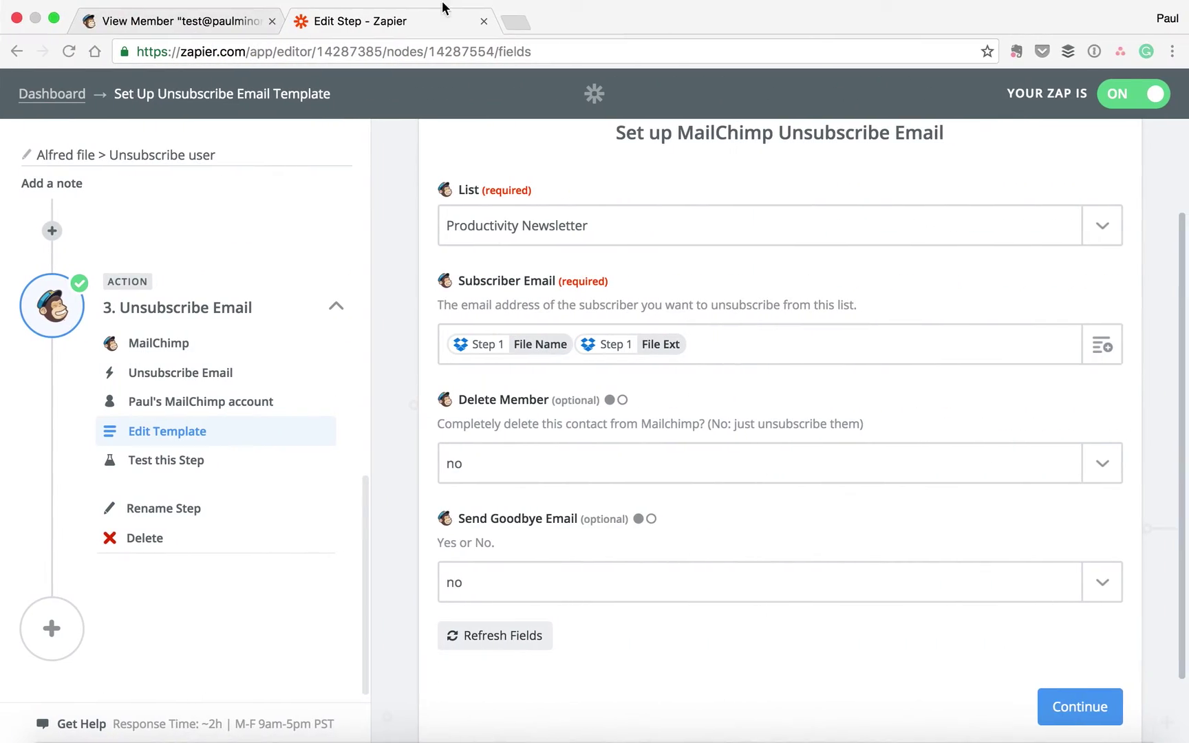
key(ctrl+shift+Tab)
scroll(358, 234, down, 3)
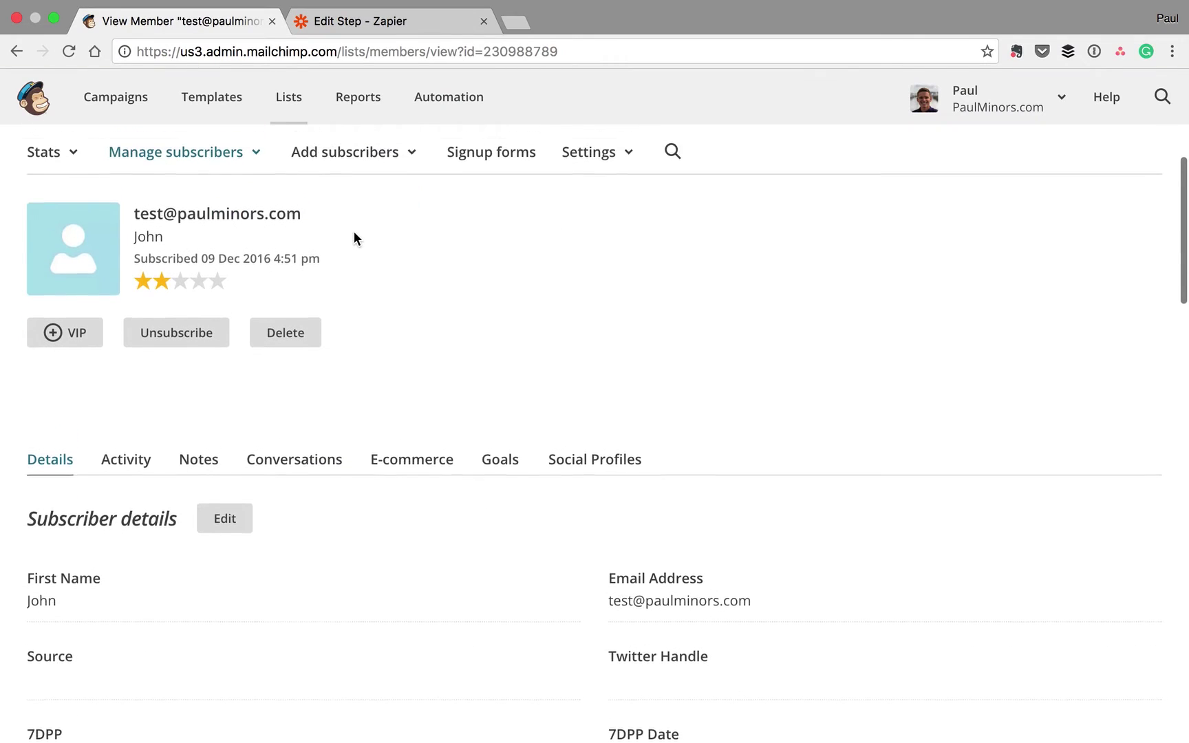
drag(135, 248, 323, 255)
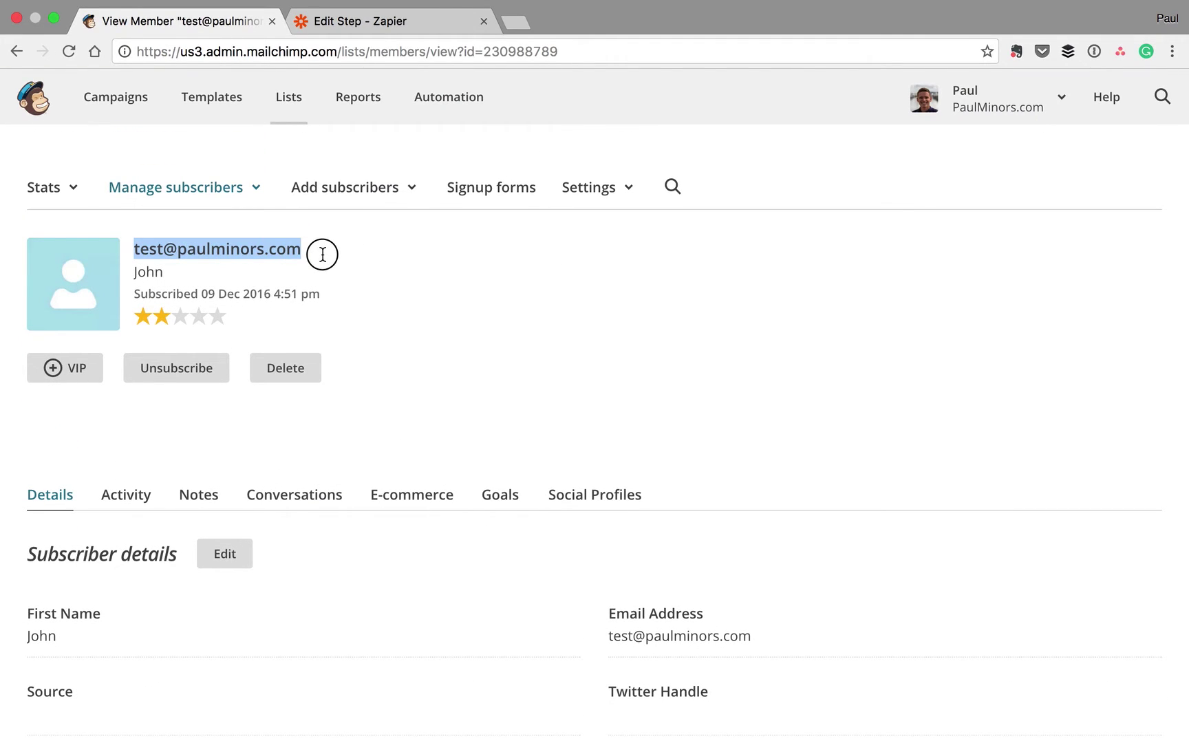
Switch back to Alfred Preferences
key(super+Tab)
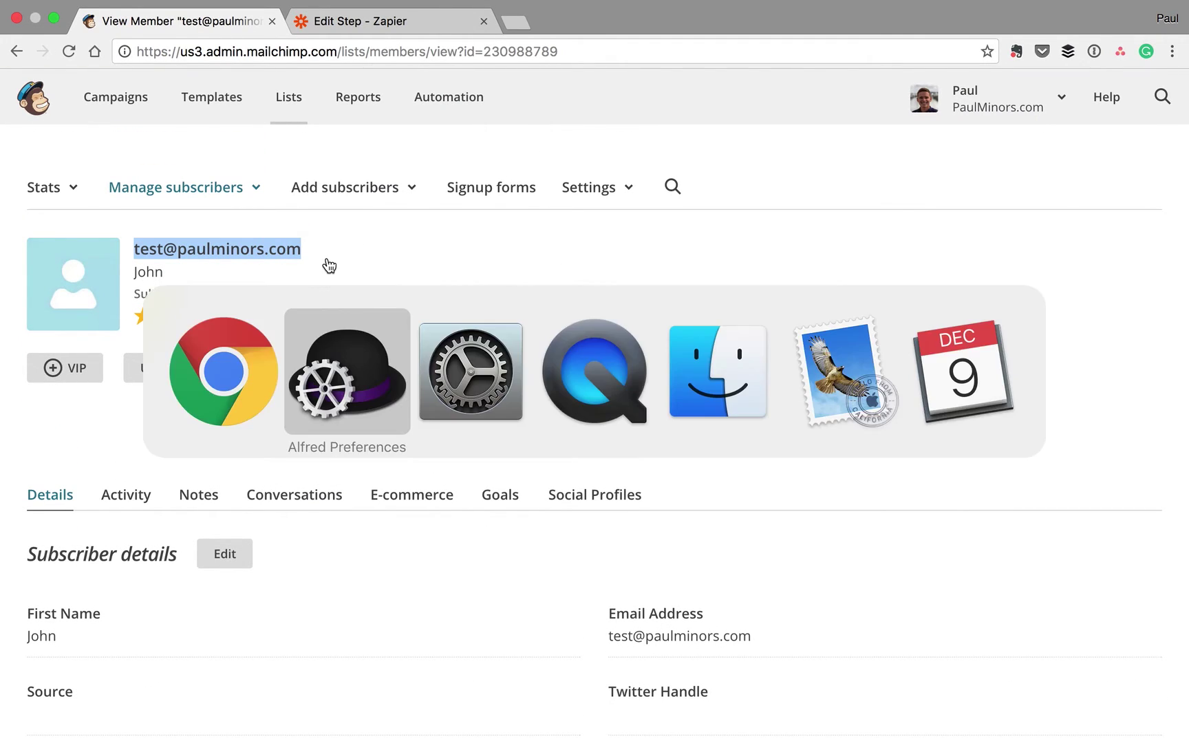
key(super+Tab)
key(super+shift+Tab)
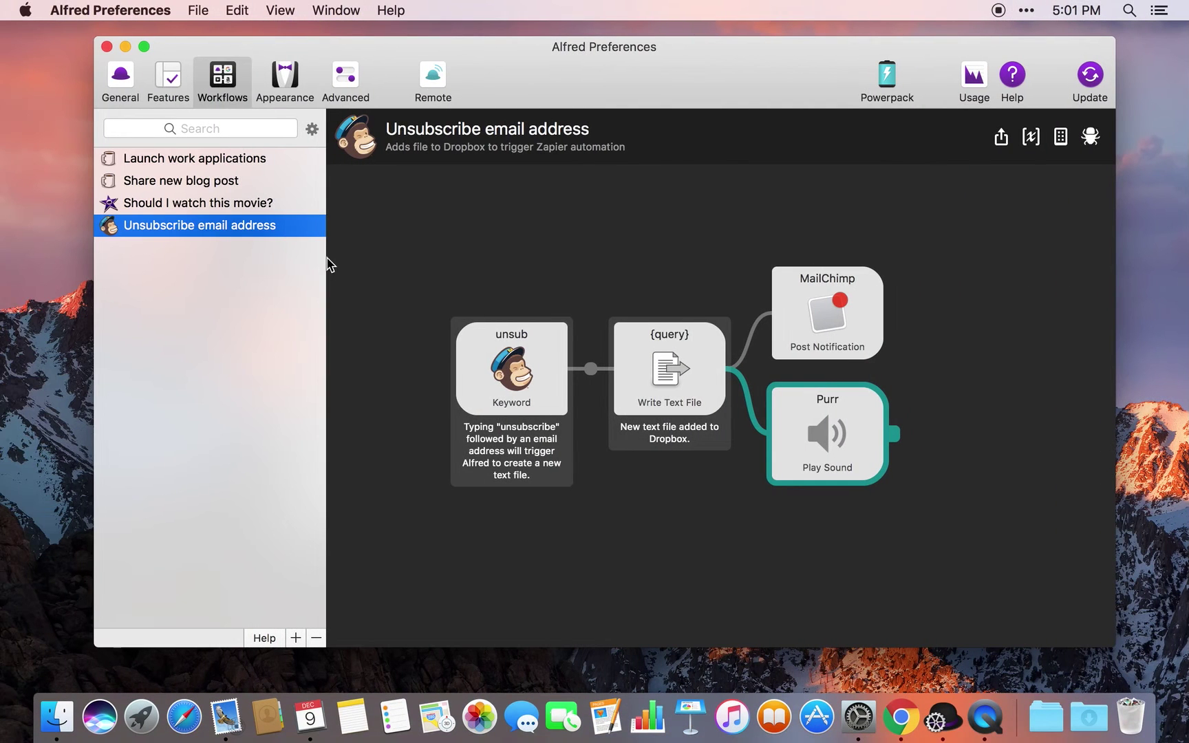
Run unsub on the test address in Alfred by expanding the ;unsub snippet
key(alt+space)
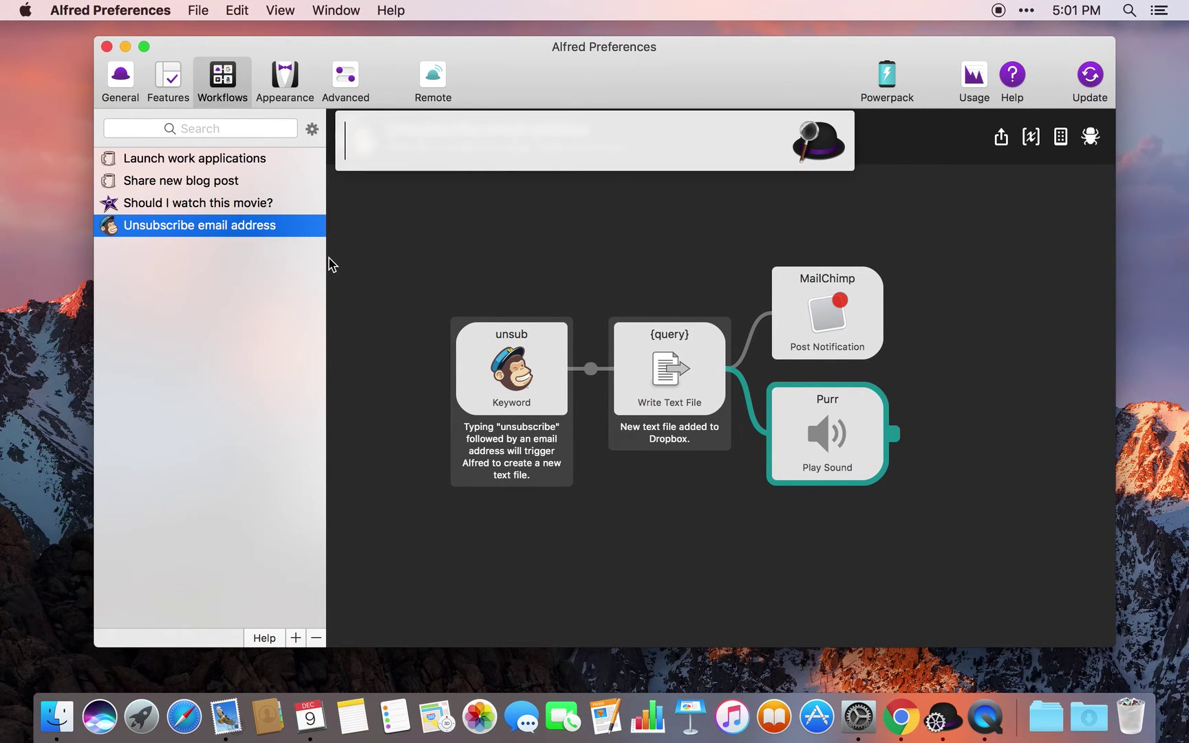
text(;)
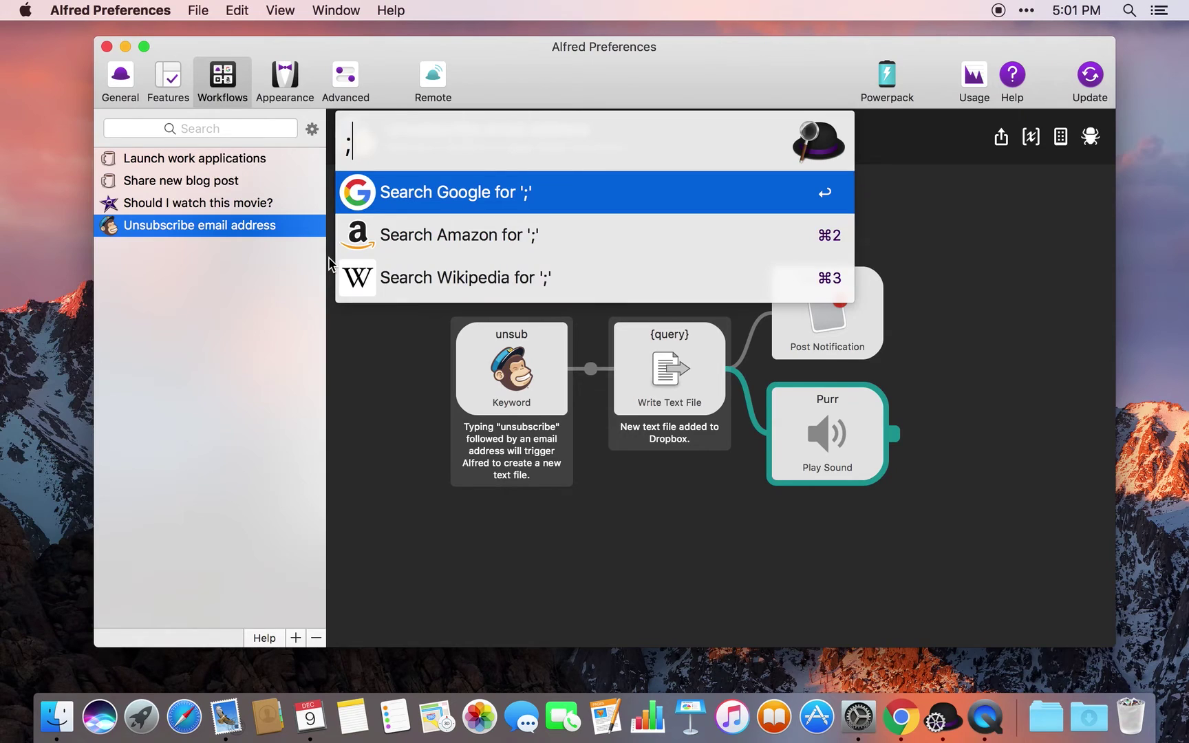
text(sub)
key(BackSpace)
key(BackSpace)
key(BackSpace)
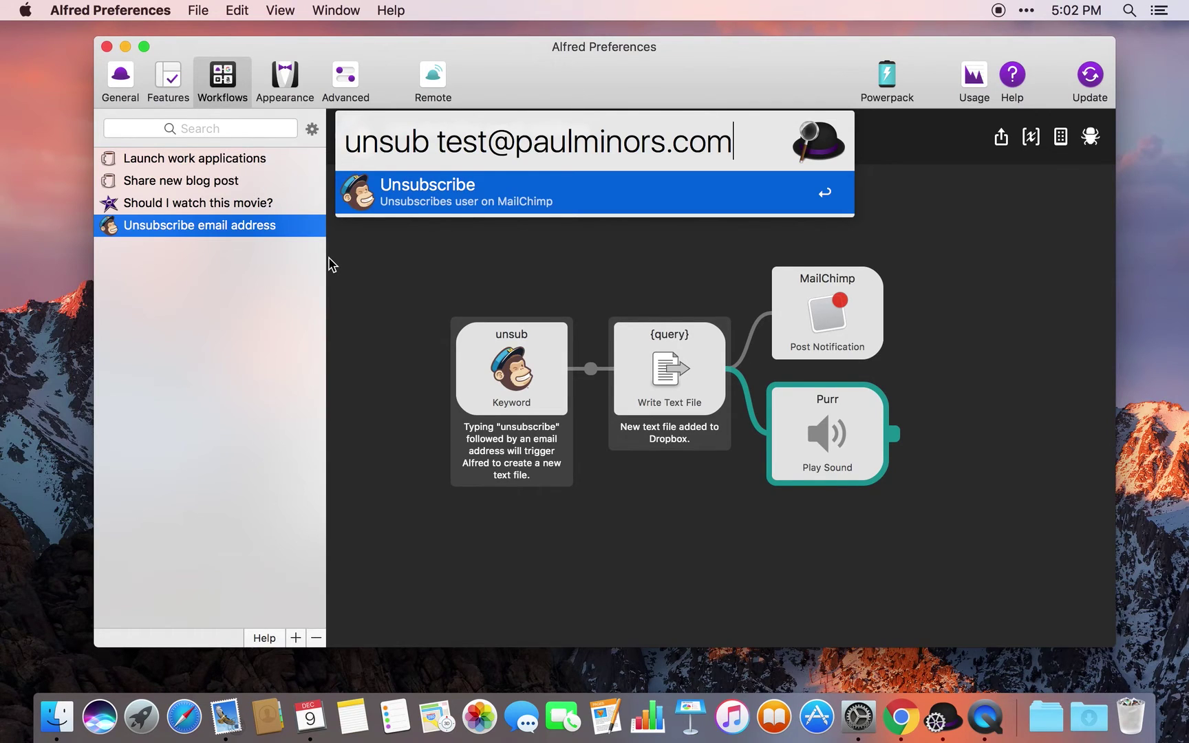
key(Return)
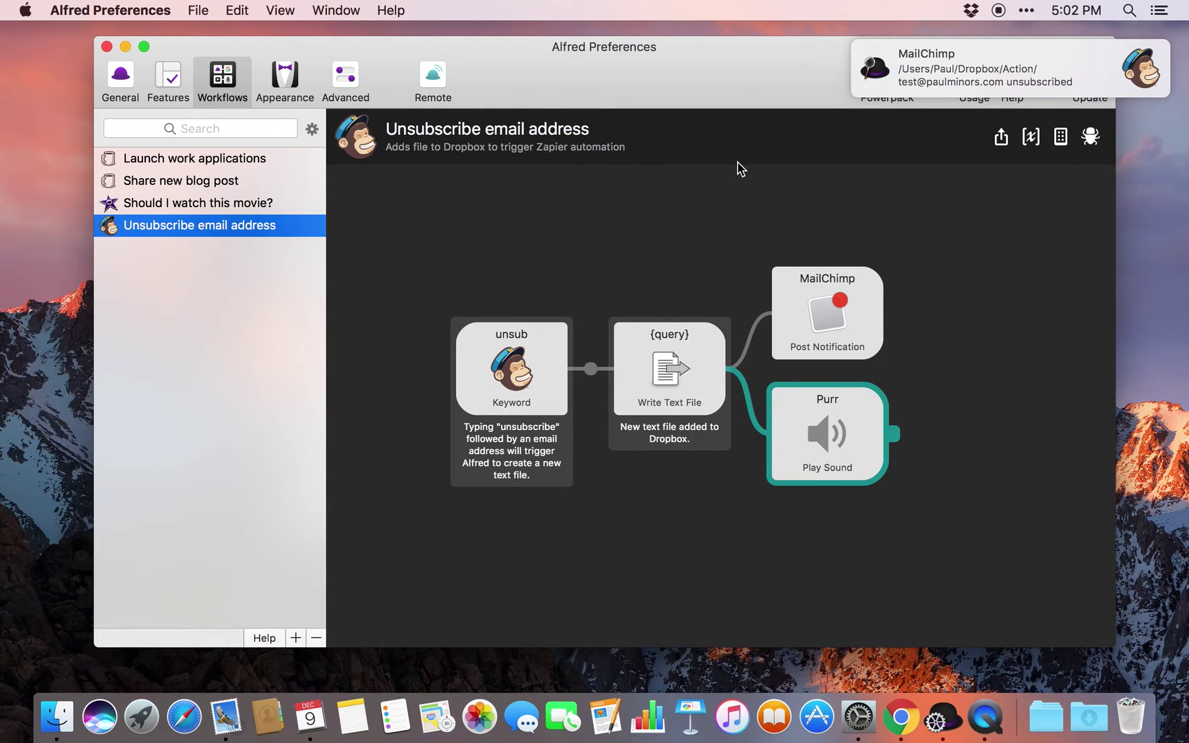
key(super+Tab)
key(super+Tab)
key(super+Tab)
key(super+Tab)
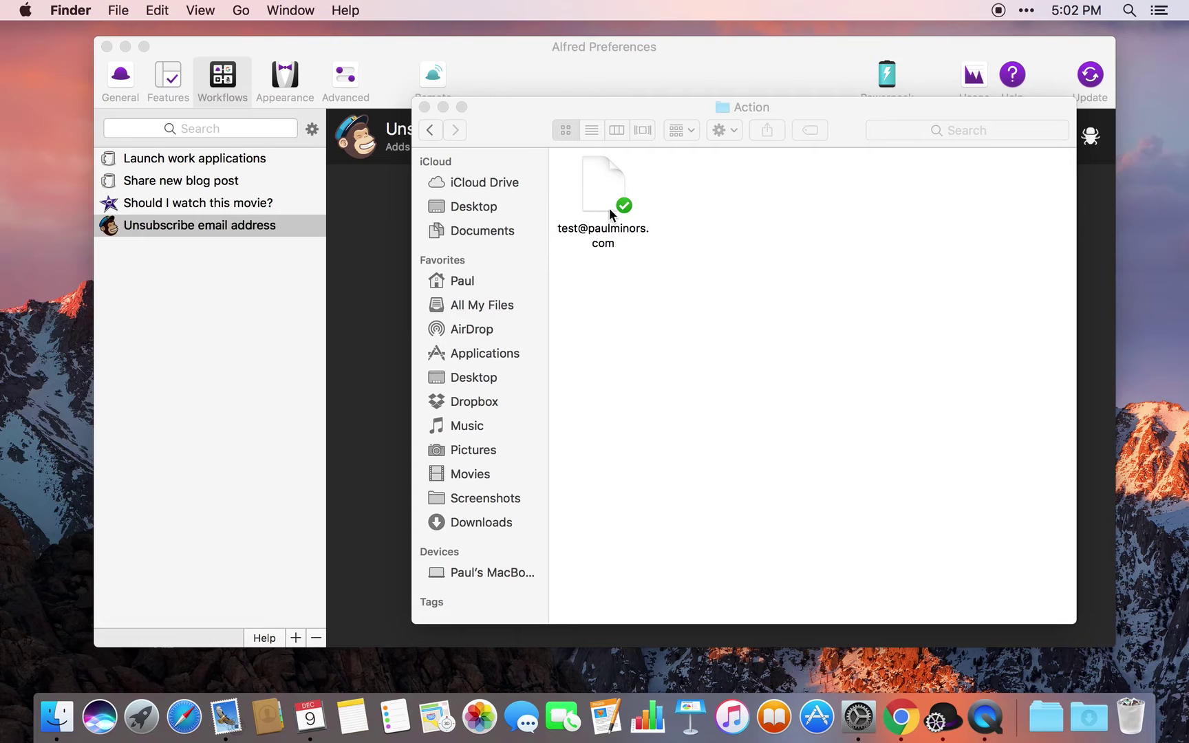
Check the subscriber-named file in Finder's Action folder, then return to Chrome
click(614, 109)
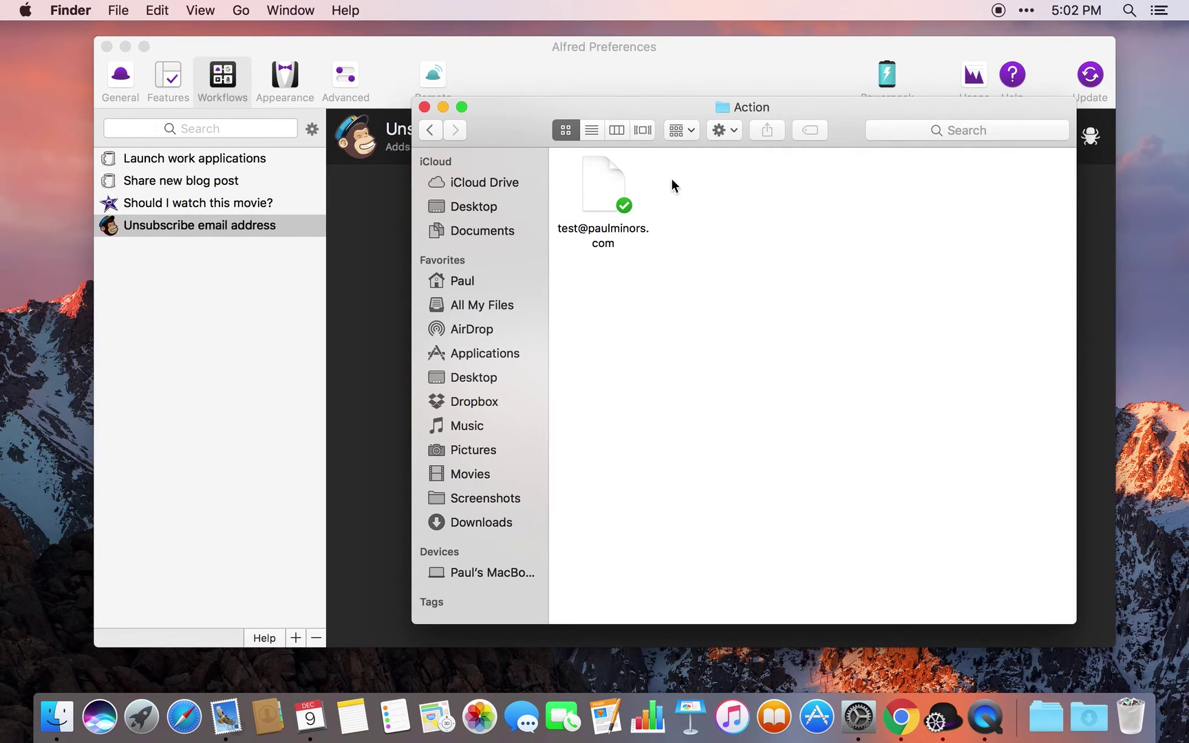
key(super+Tab)
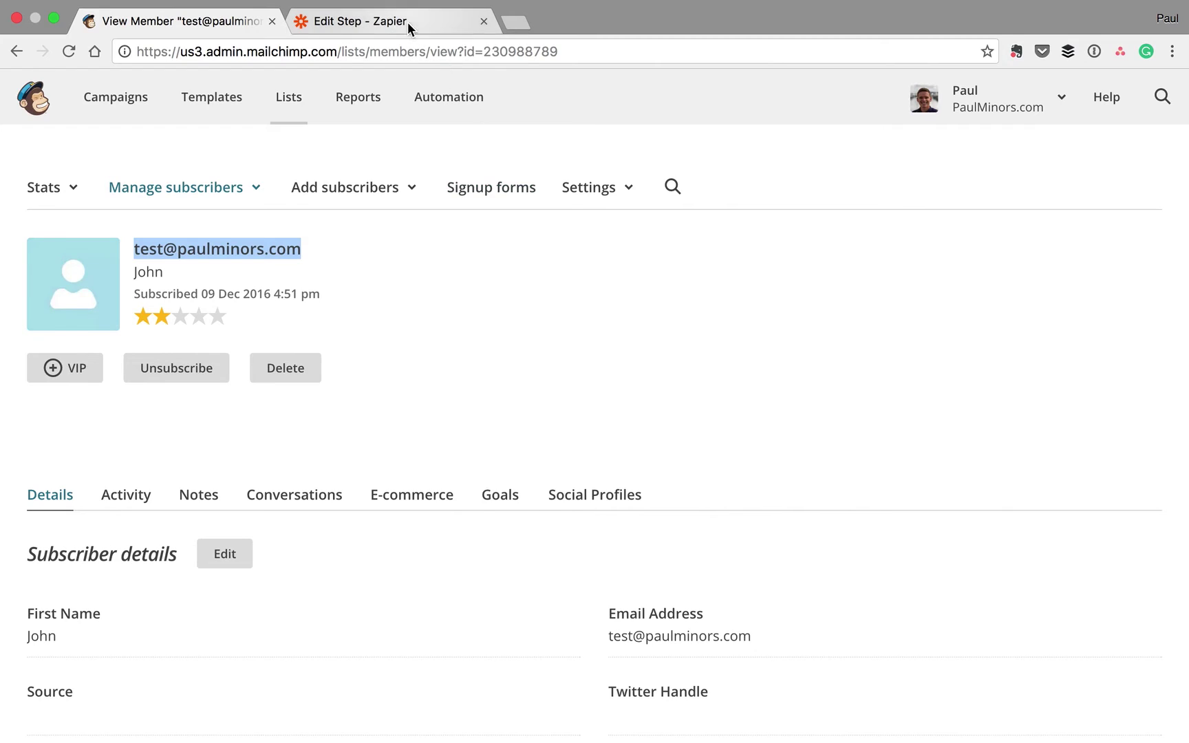
Run the Alfred file > Unsubscribe user Zap from the Zapier dashboard and dismiss its status report
click(409, 25)
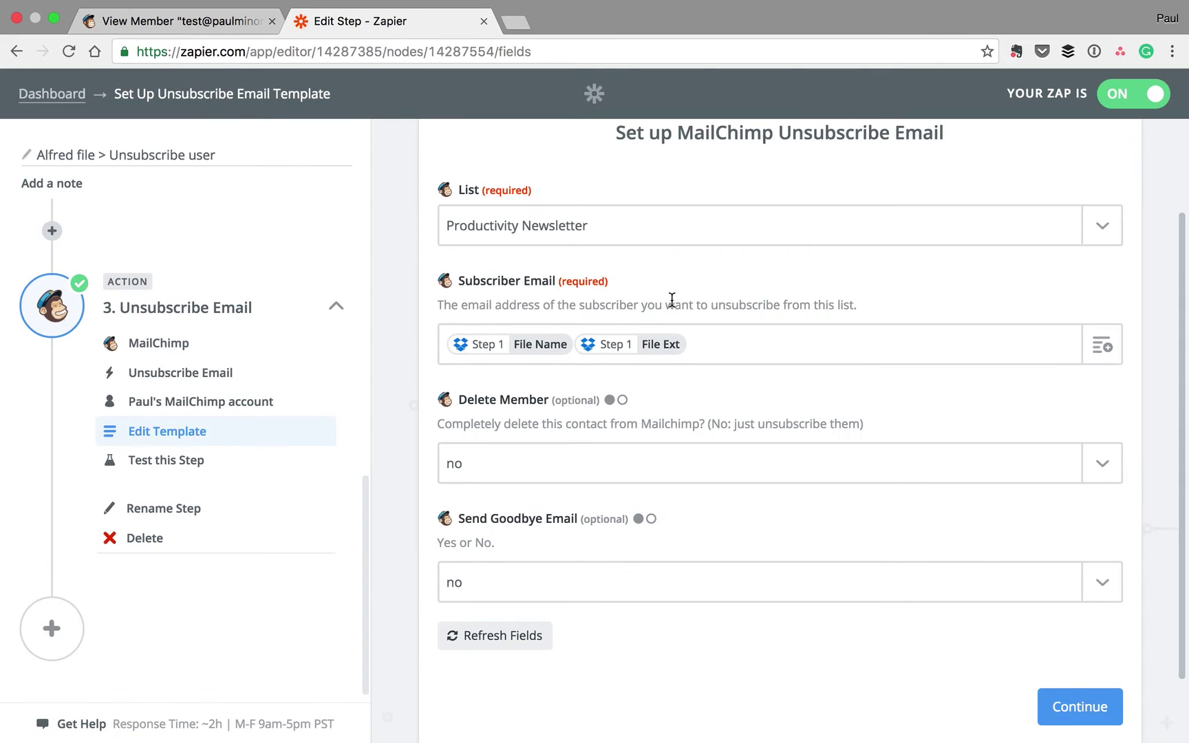
click(53, 94)
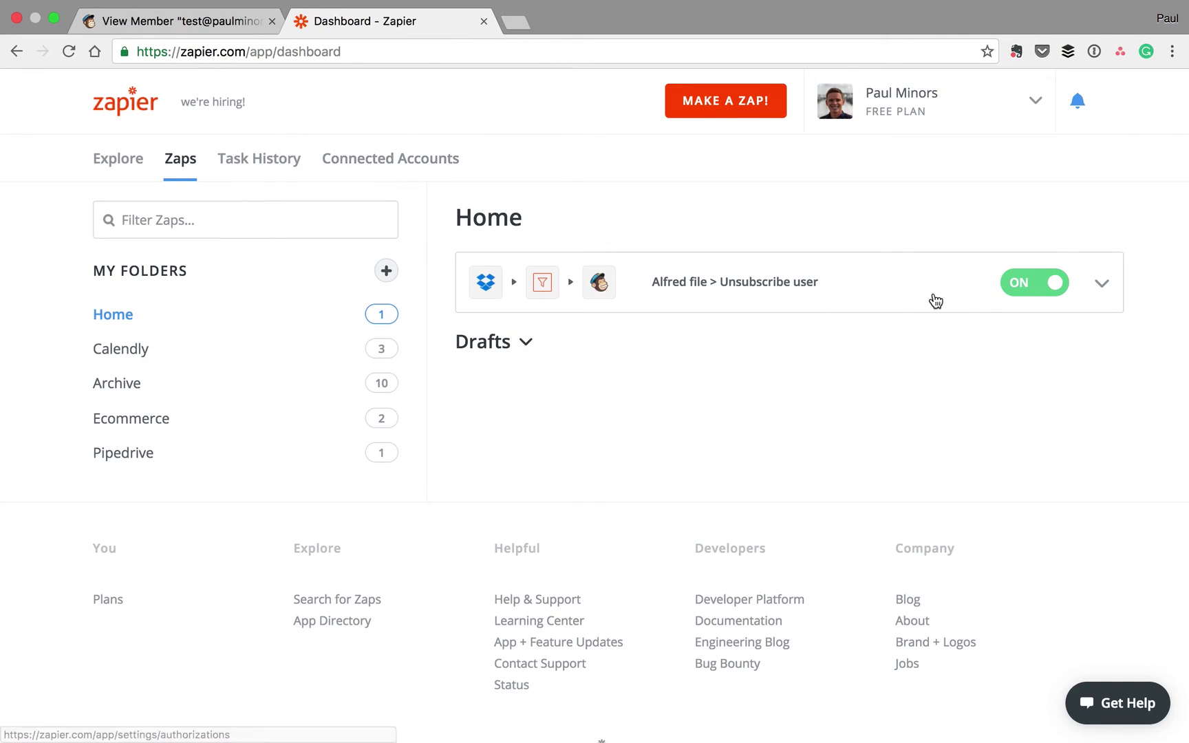
click(1101, 283)
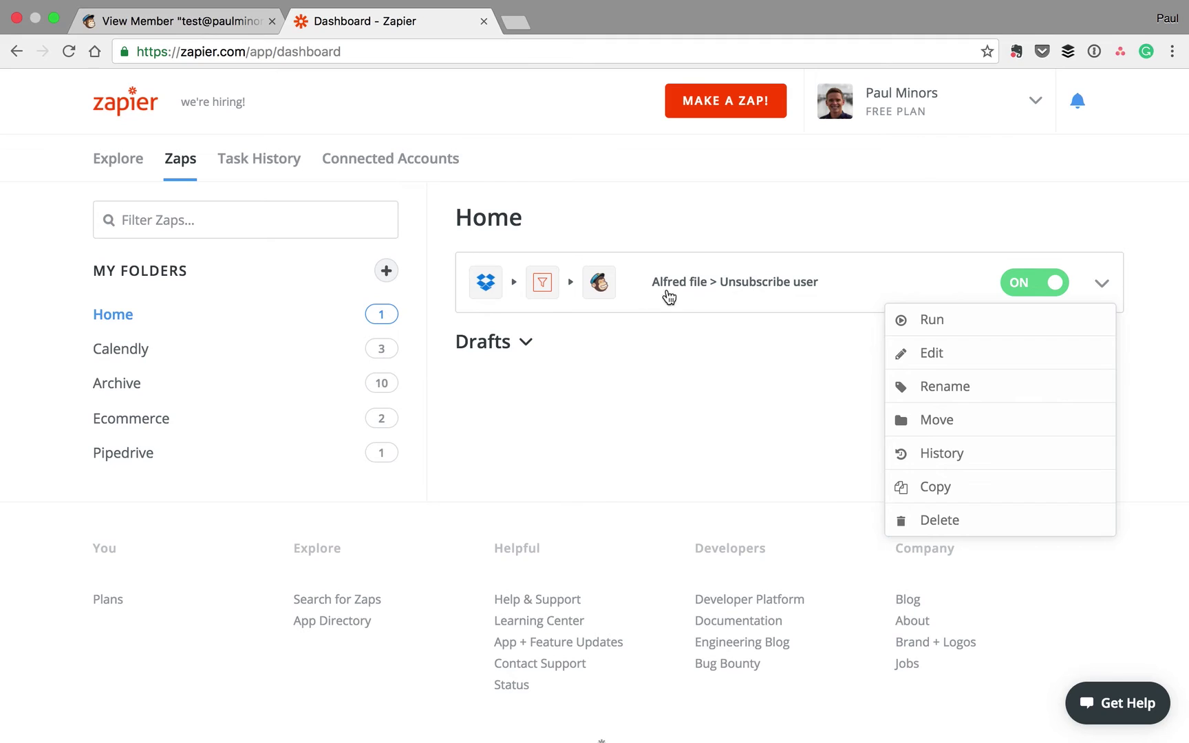
click(948, 320)
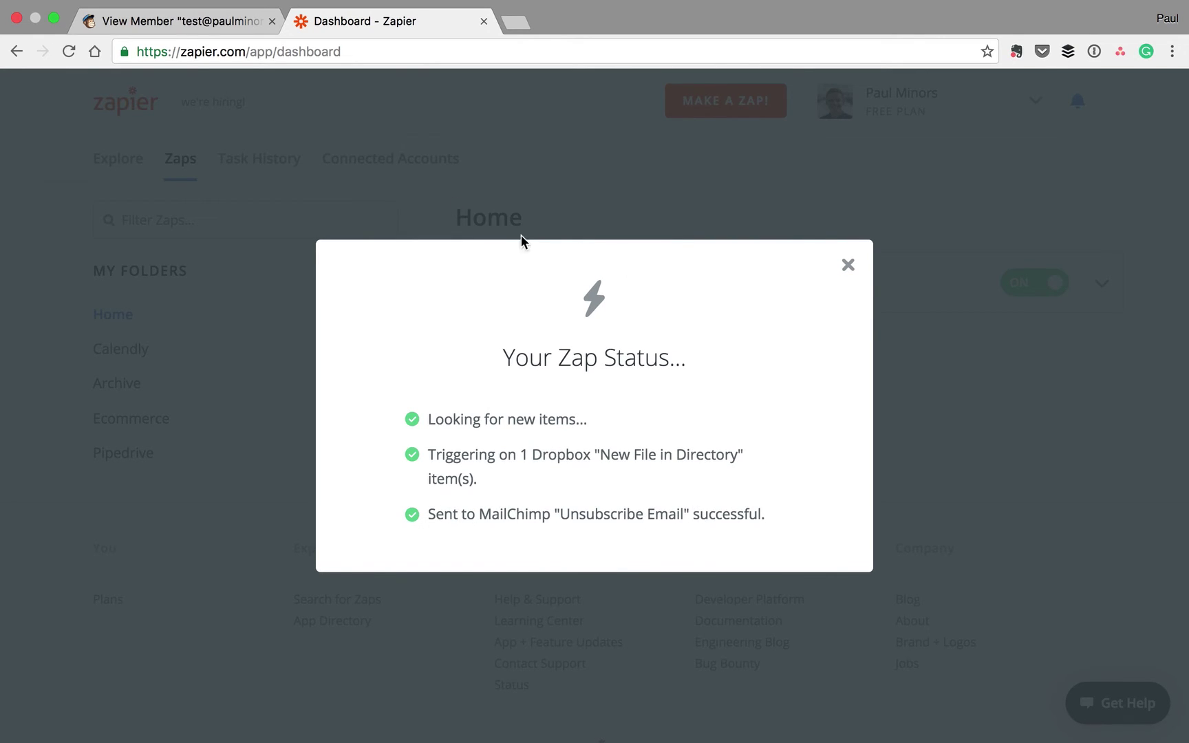
click(848, 265)
Reload the MailChimp member page to confirm the 5:02 pm unsubscribe, then go back to Alfred Preferences
click(221, 22)
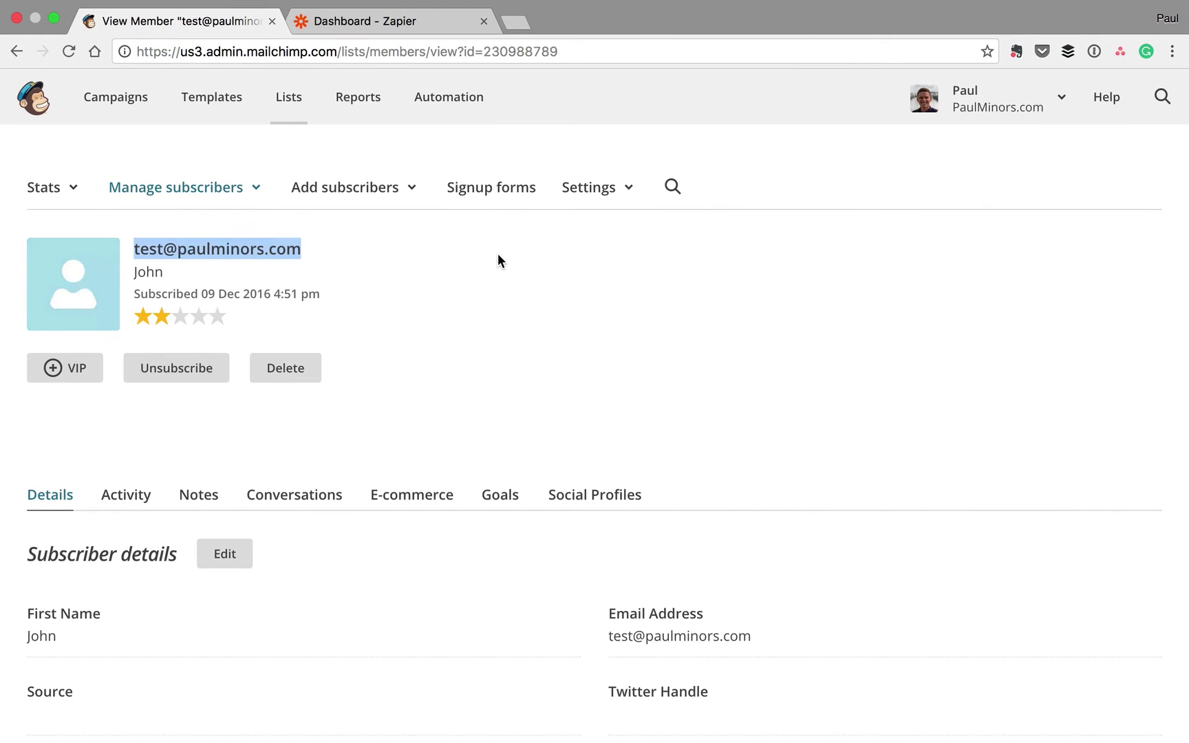
scroll(489, 341, down, 3)
key(super+r)
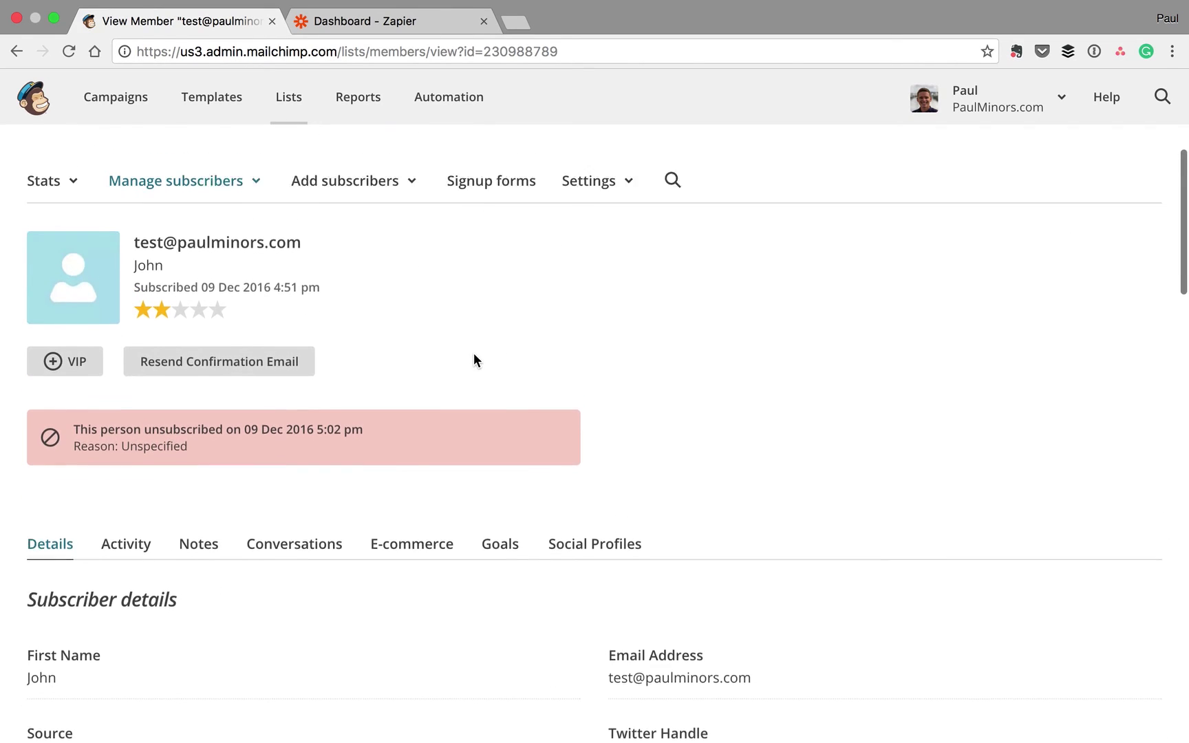
scroll(474, 353, up, 2)
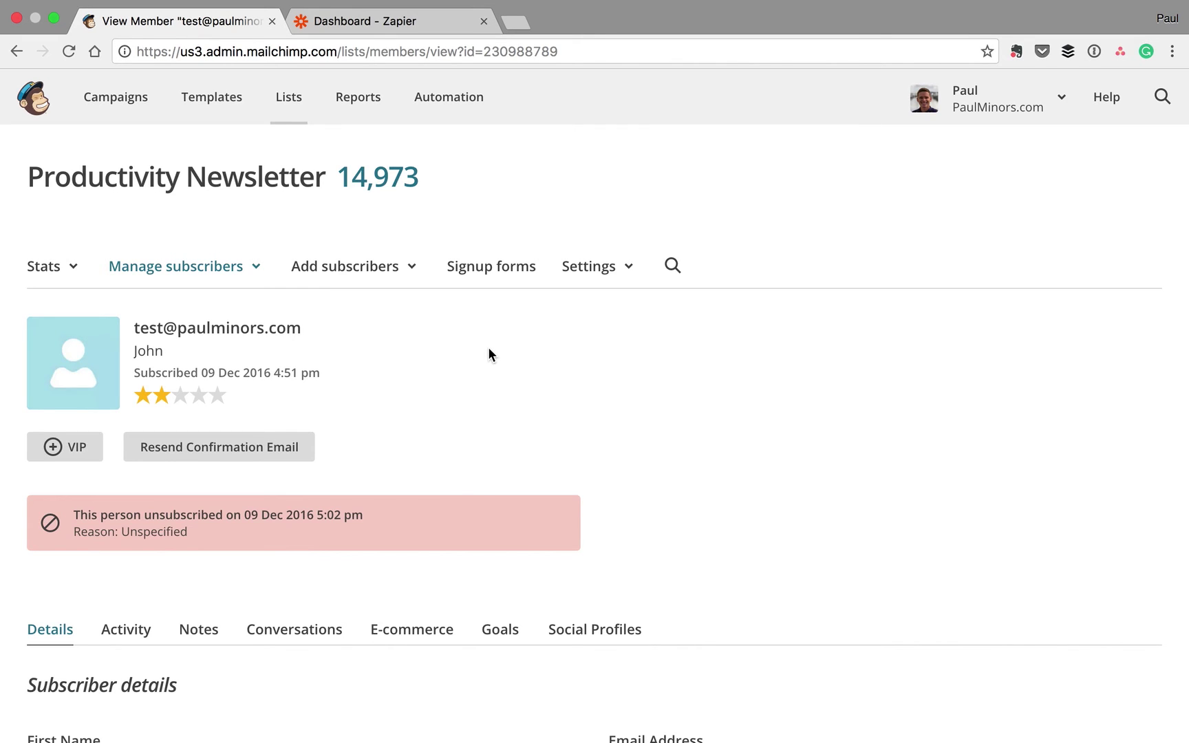
key(ctrl+Left)
key(super+w)
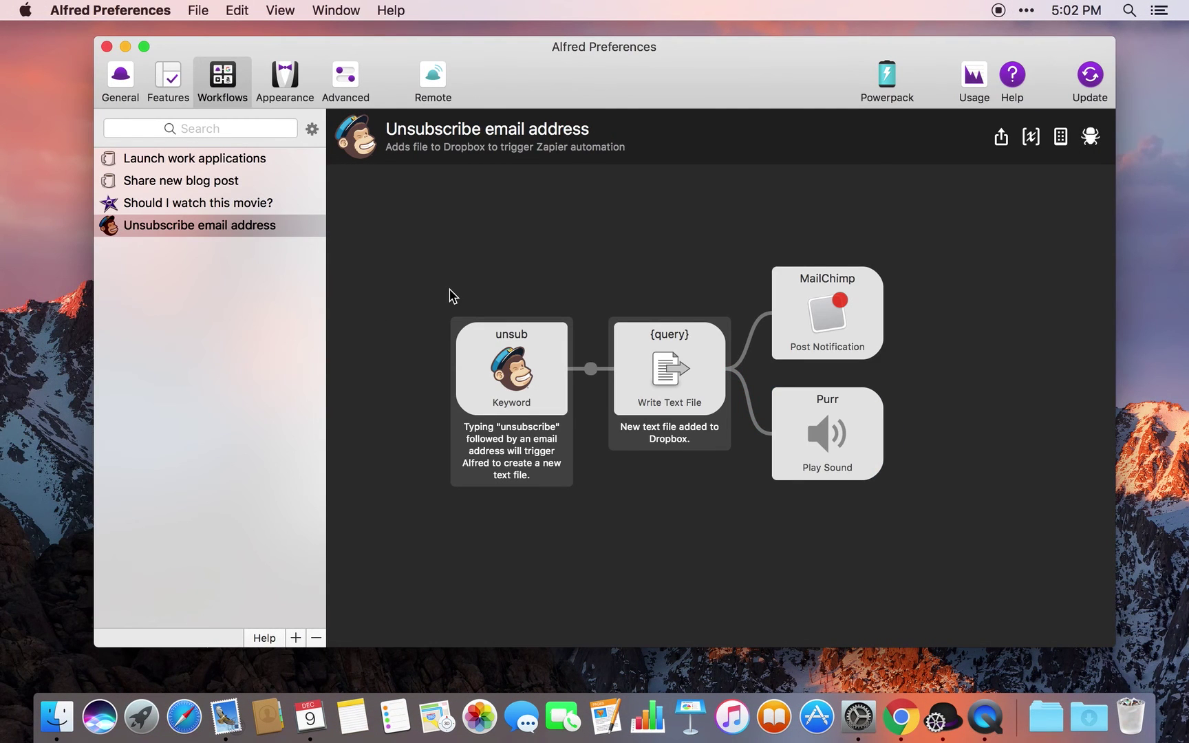
key(alt+space)
text(unsub)
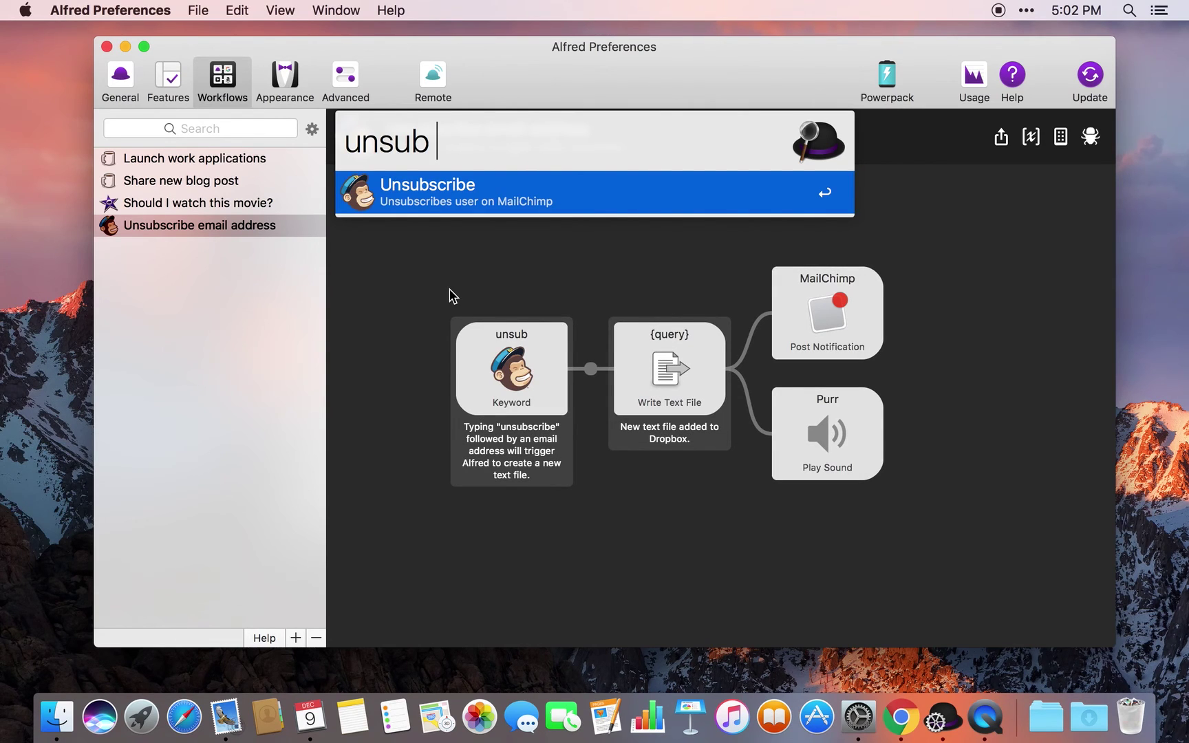
key(Escape)
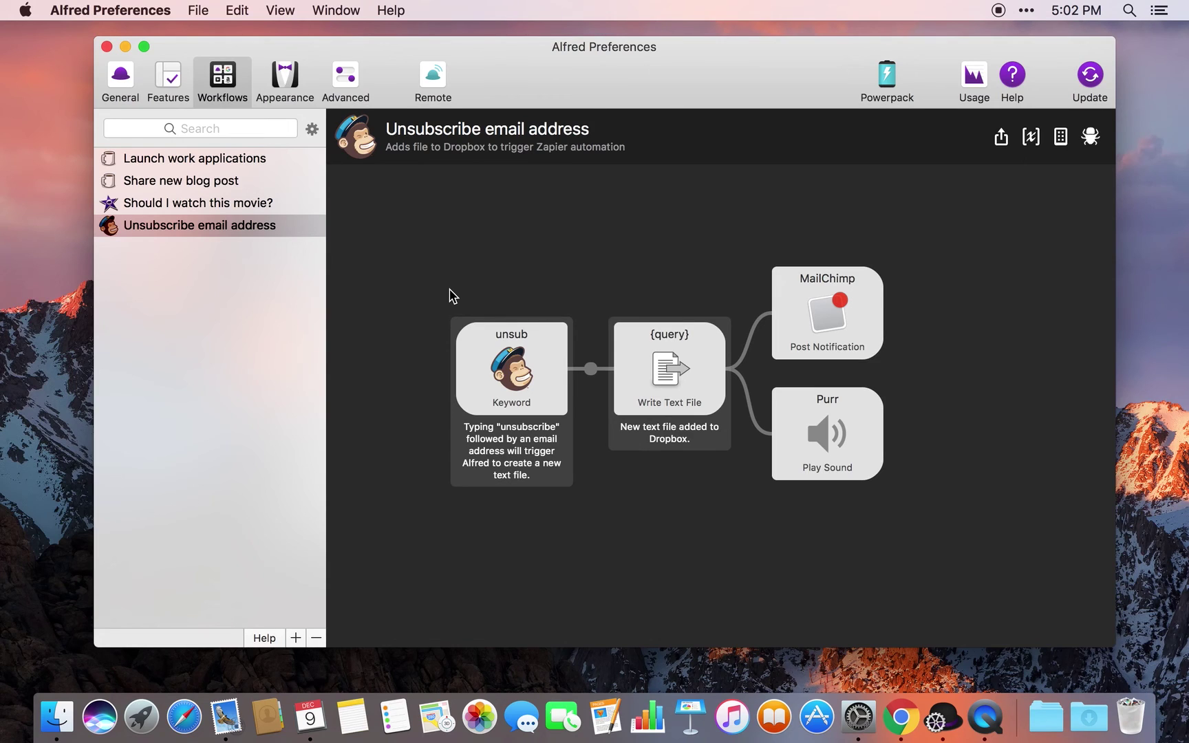